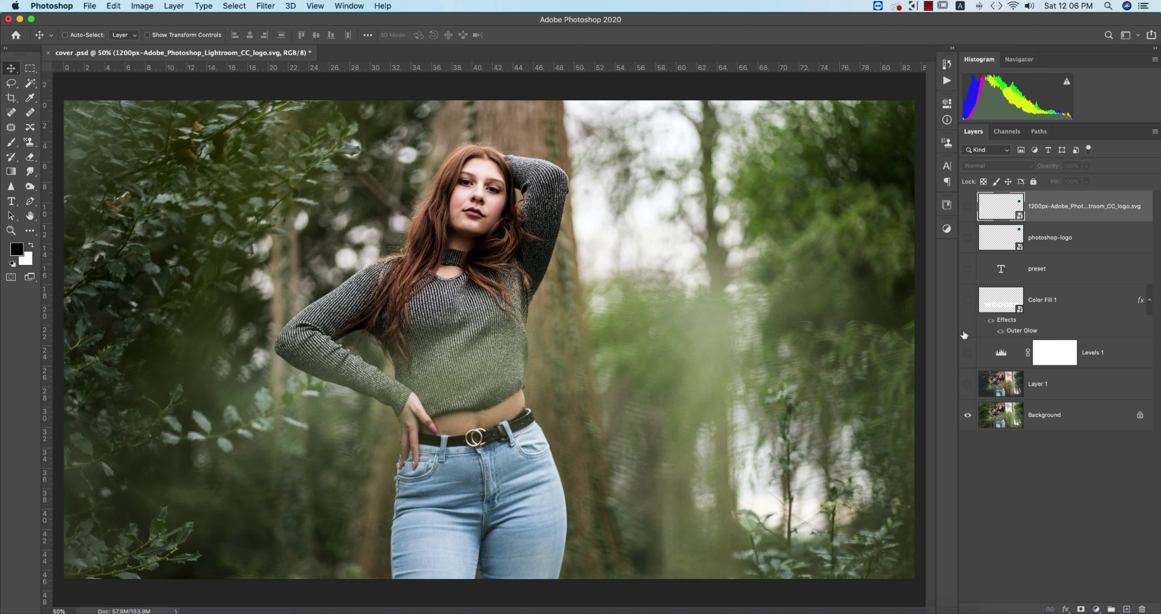
- Show Layer 1 and Levels 1 in cover.psd, toggling Layer 1 to compare against the original photo
left_click(969, 386)
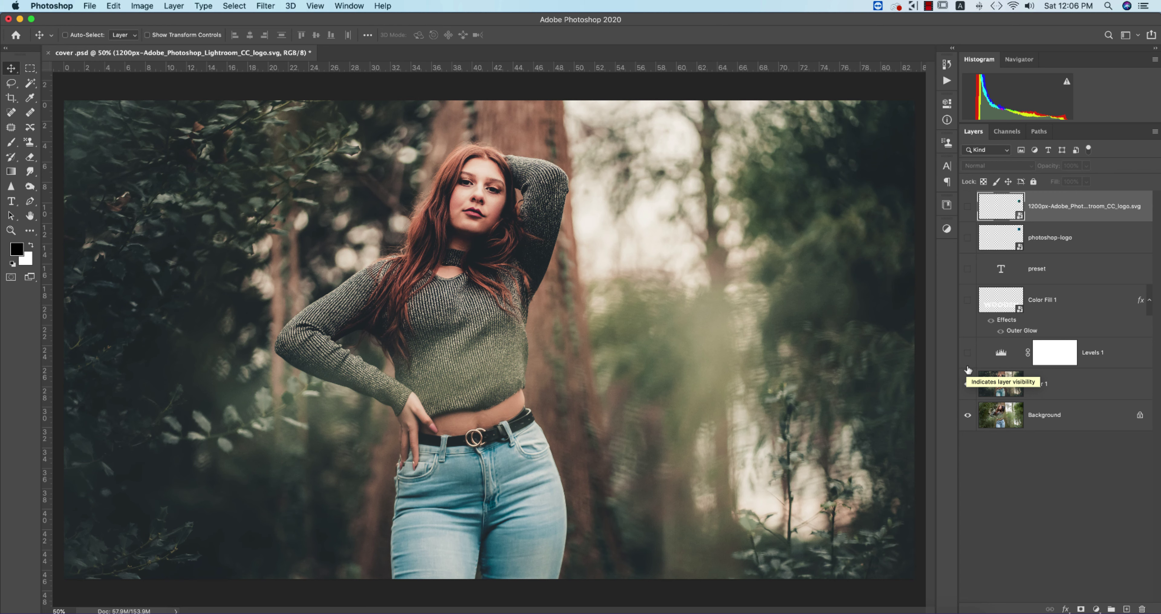
left_click(967, 353)
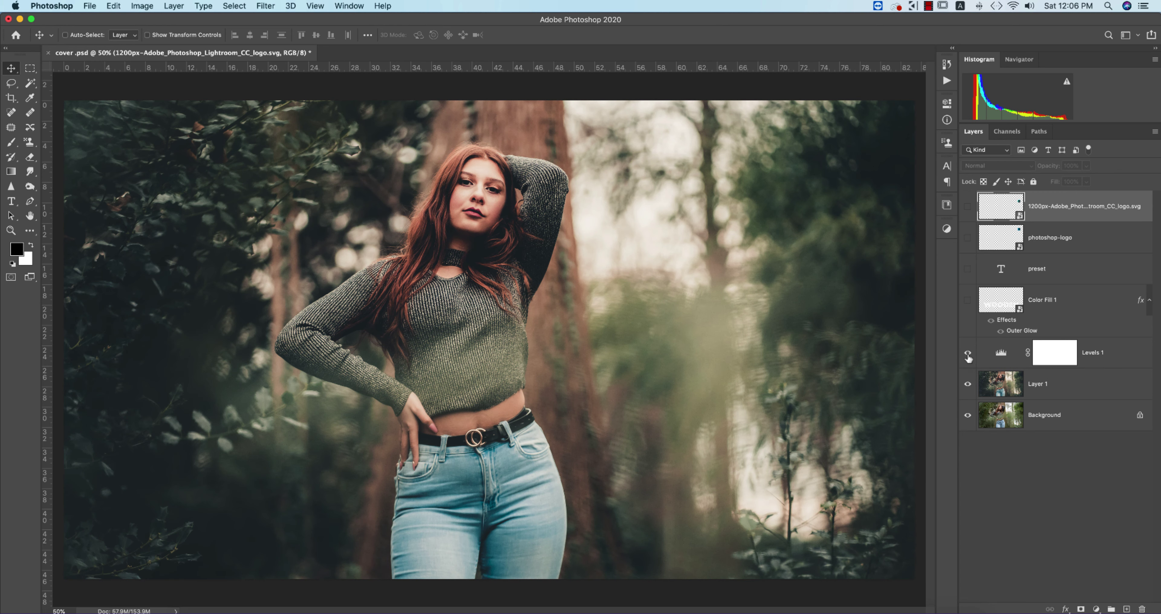
left_click(969, 384)
left_click(968, 384)
left_click(967, 385)
left_click(967, 385)
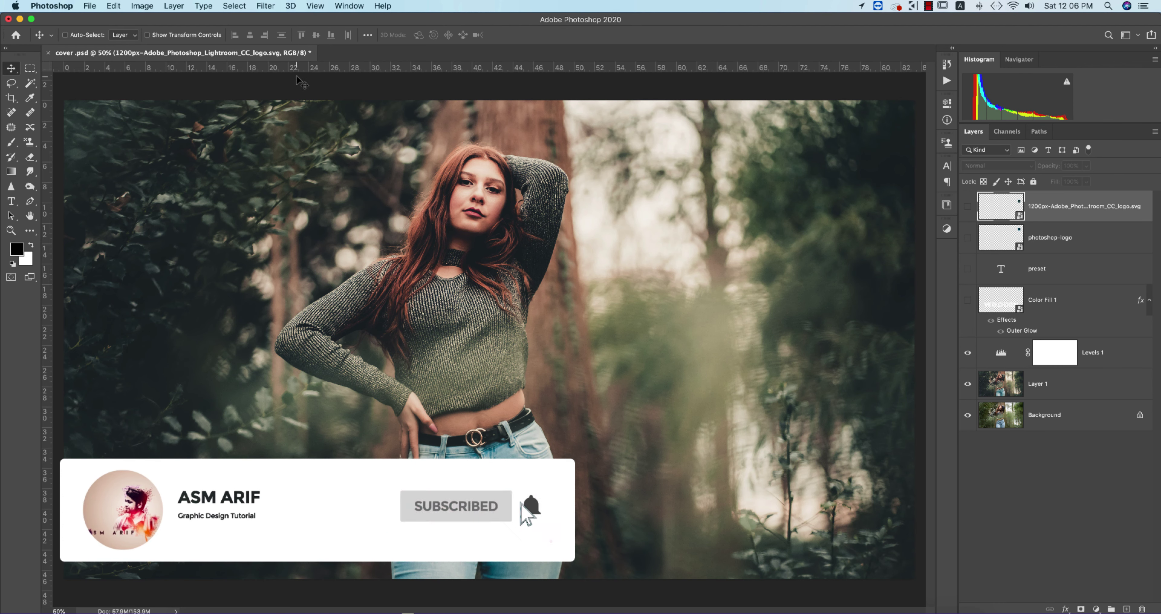
- From the Home screen, open pexels-iuliyan-metodiev-3569213.jpg in Apps And Work > 5-9-2020
left_click(16, 35)
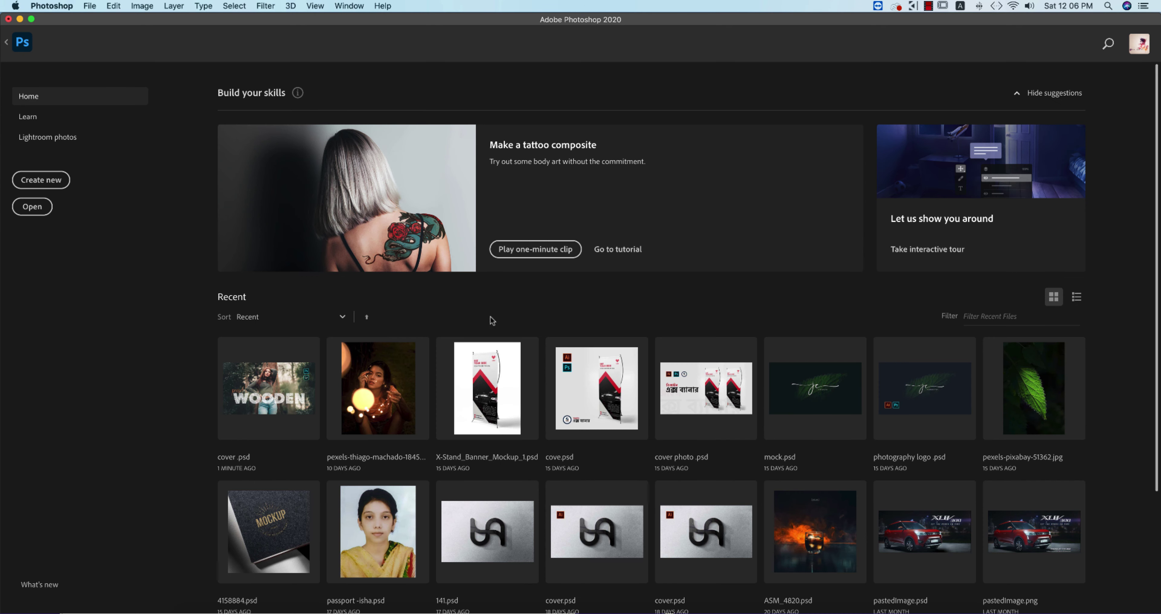
scroll(489, 316, "down", 3)
scroll(490, 319, "up", 3)
left_click(36, 211)
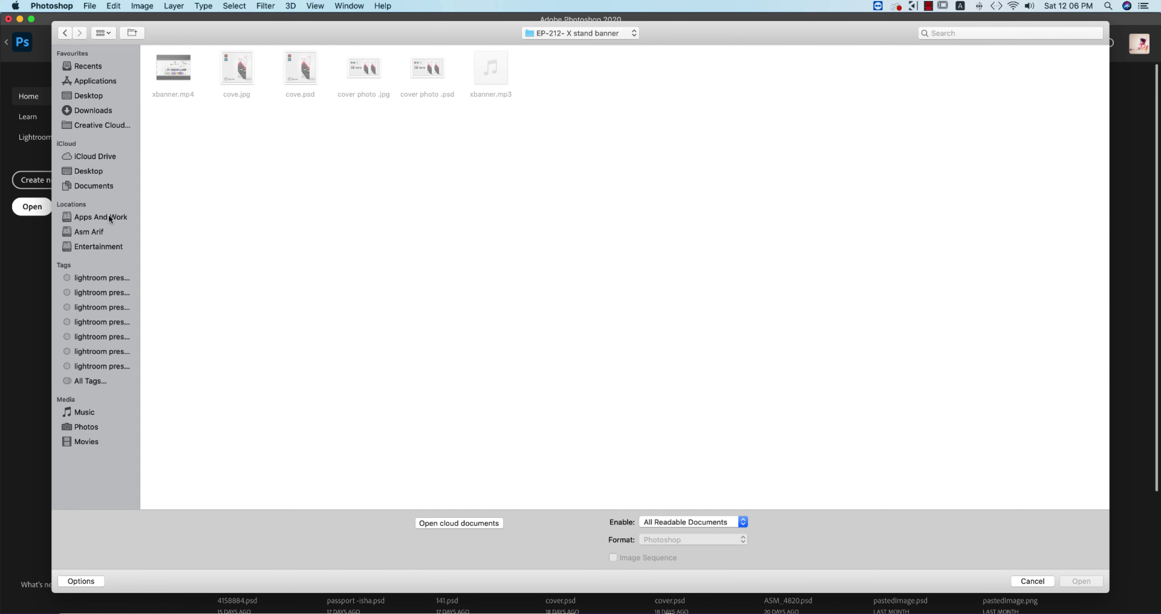
left_click(109, 218)
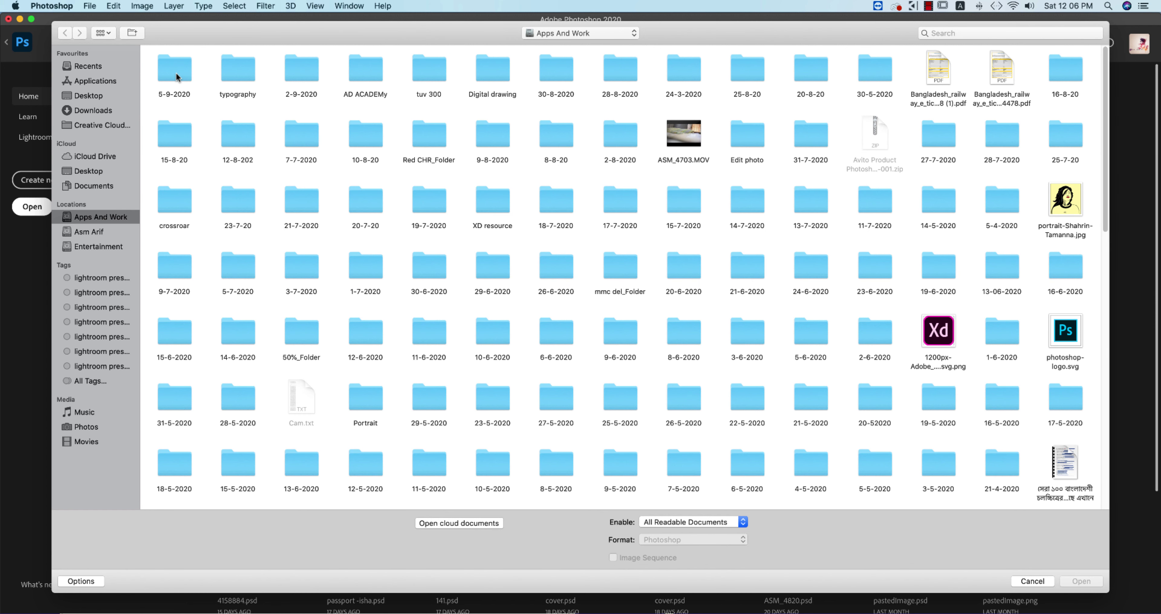
double_click(175, 72)
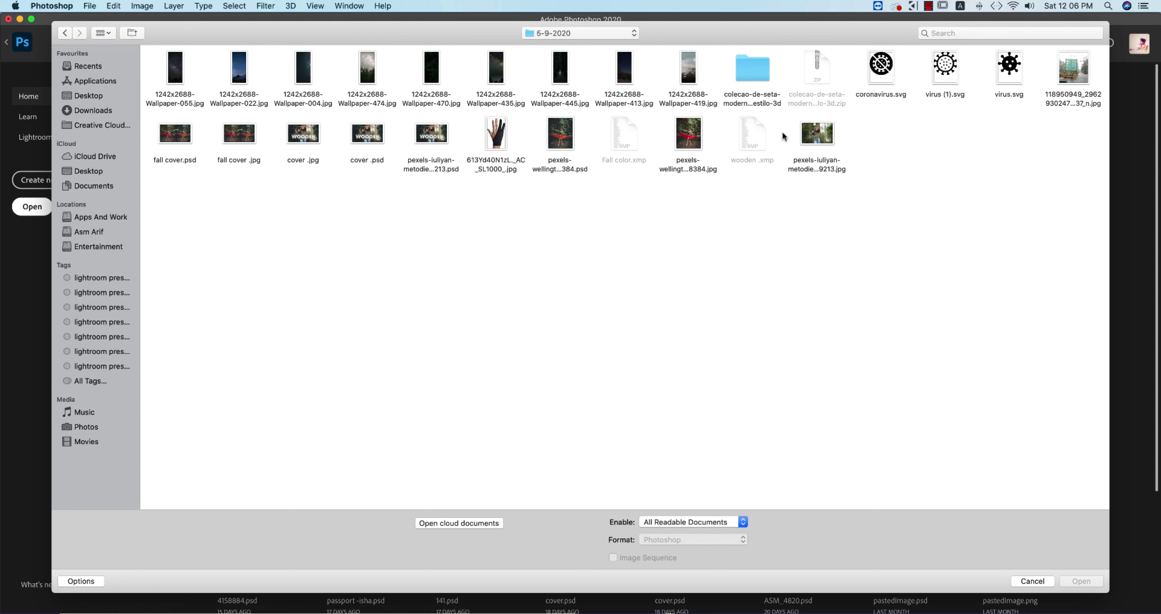
left_click(827, 135)
left_click(1084, 582)
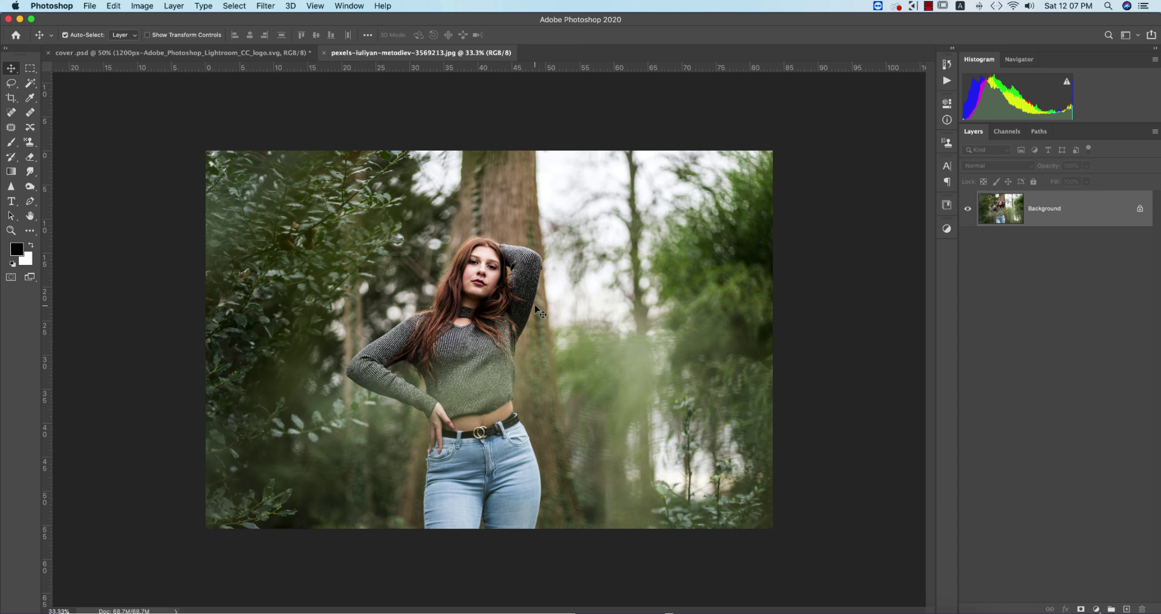
- Fit the photo on screen, duplicate the Background to Layer 1, and open the Camera Raw Filter
key("super+0")
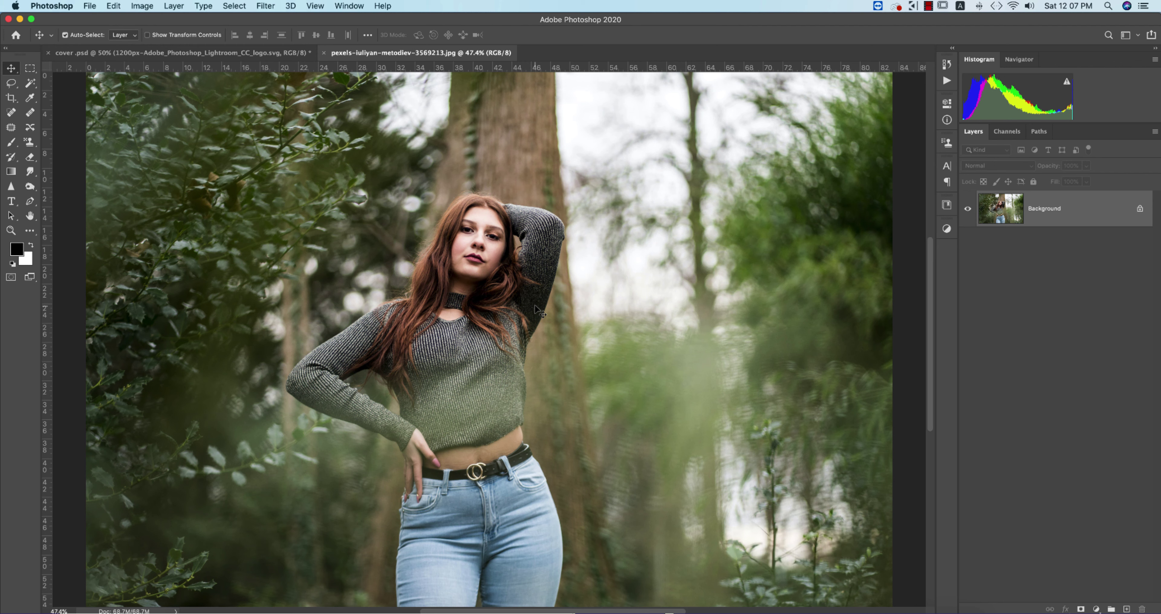
key("super+j")
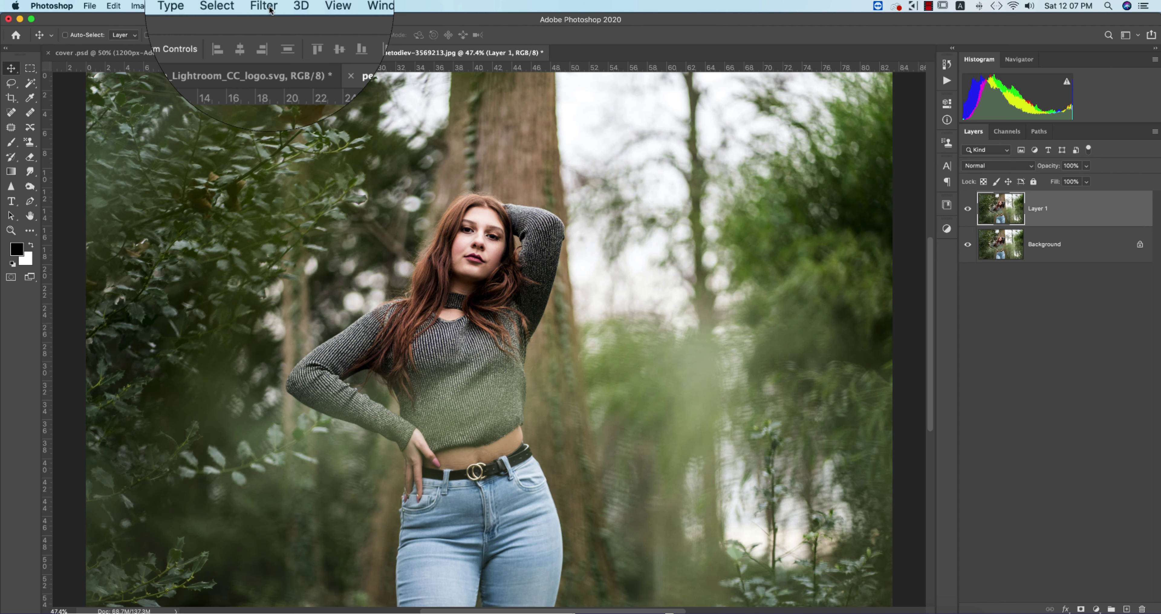
left_click(265, 6)
left_click(297, 76)
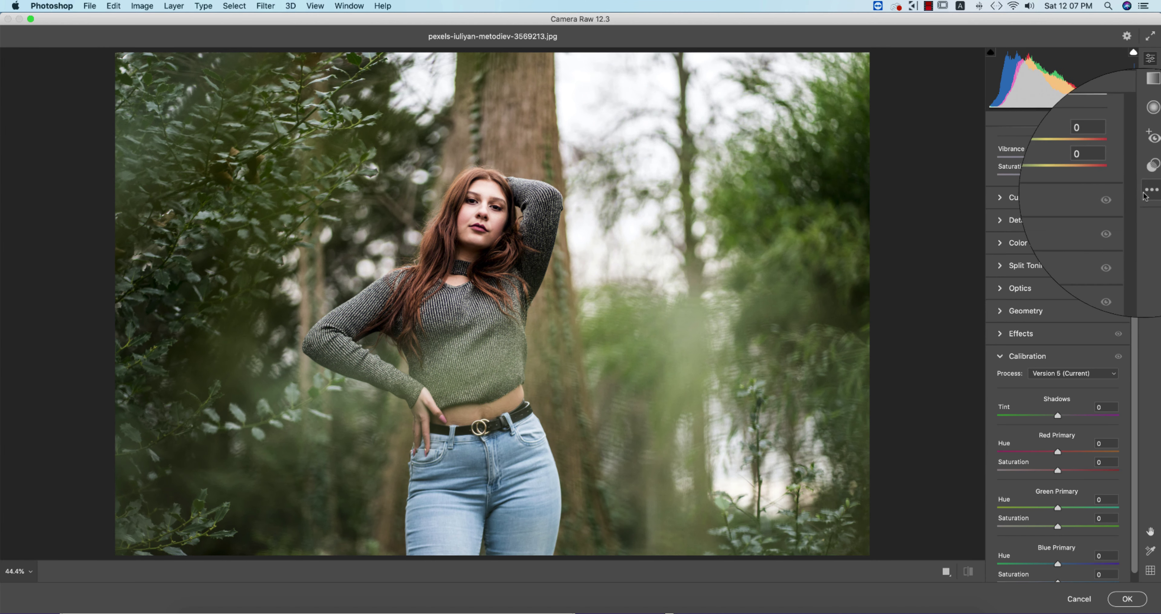
- Load the wooden .xmp settings, giving Saturation -24 and Blue Primary Hue -26
left_click(1150, 191)
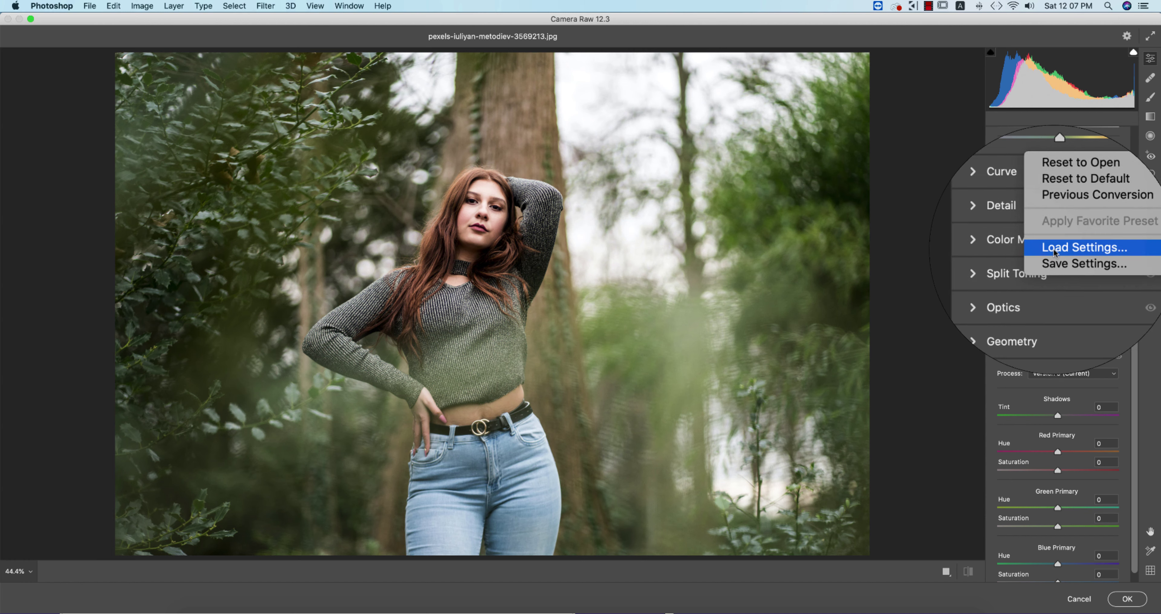
left_click(1055, 252)
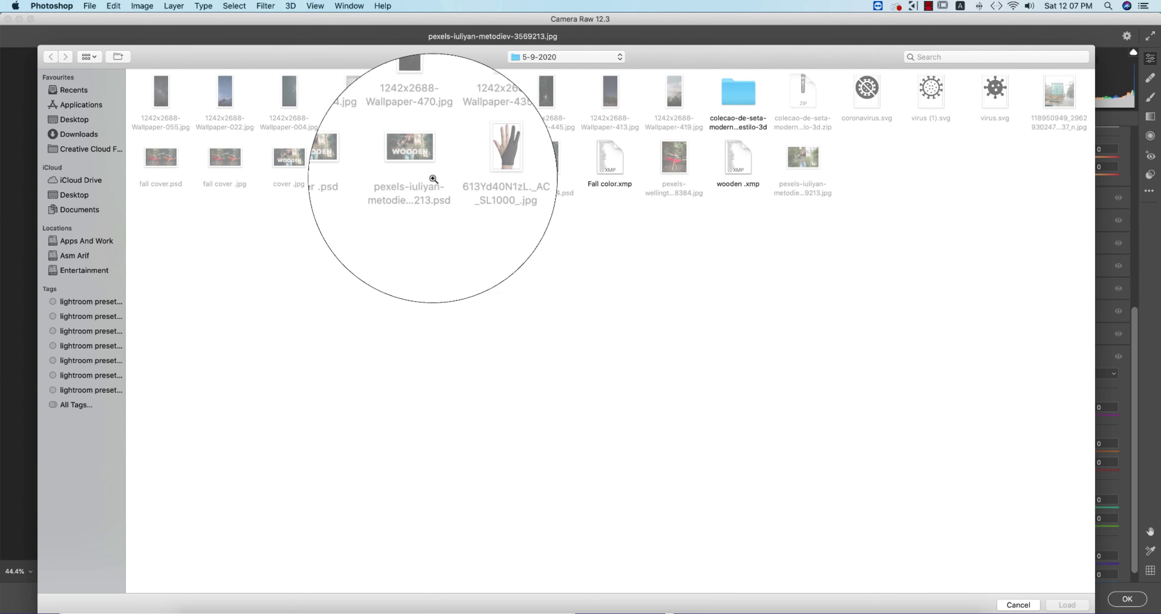
left_click(737, 159)
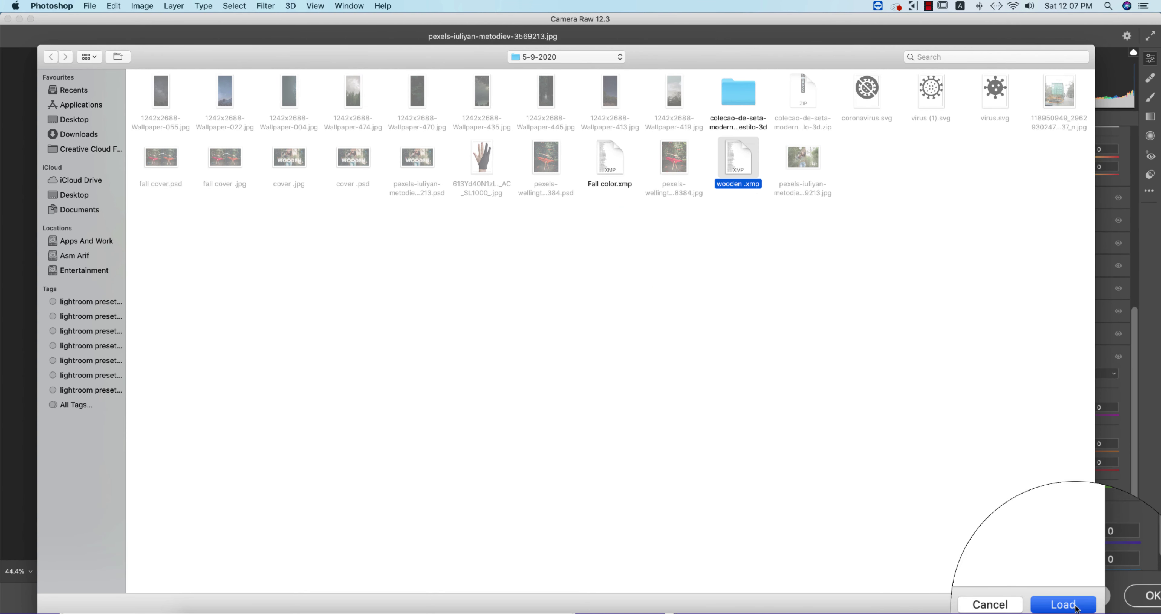
left_click(1075, 607)
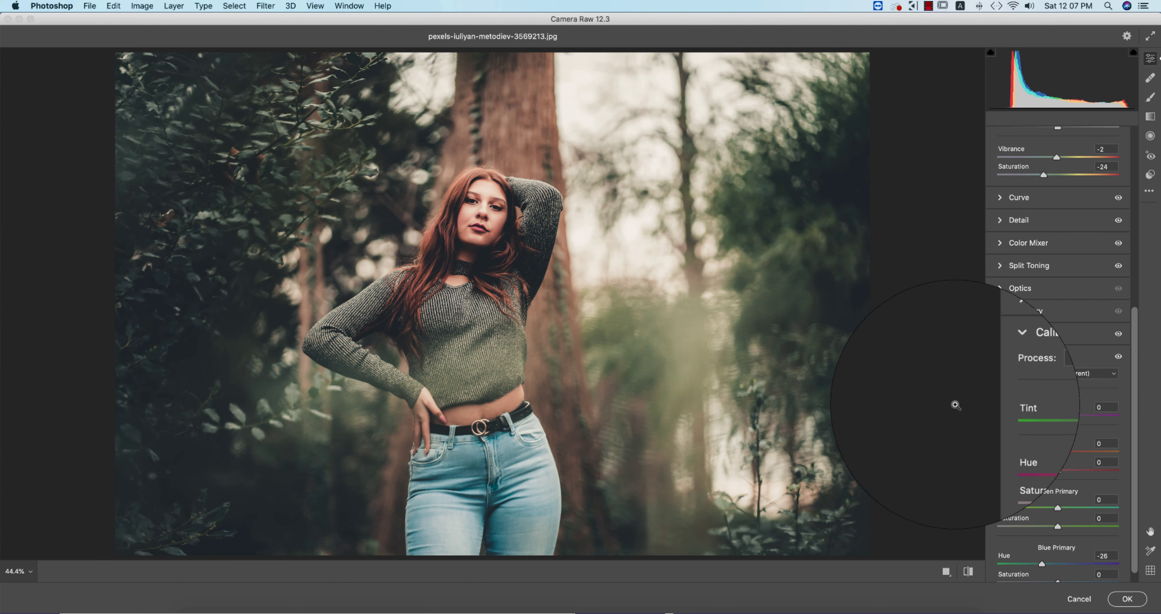
- Collapse Calibration and review the Basic values from Temperature and Contrast through Blacks and Texture
left_click(1027, 356)
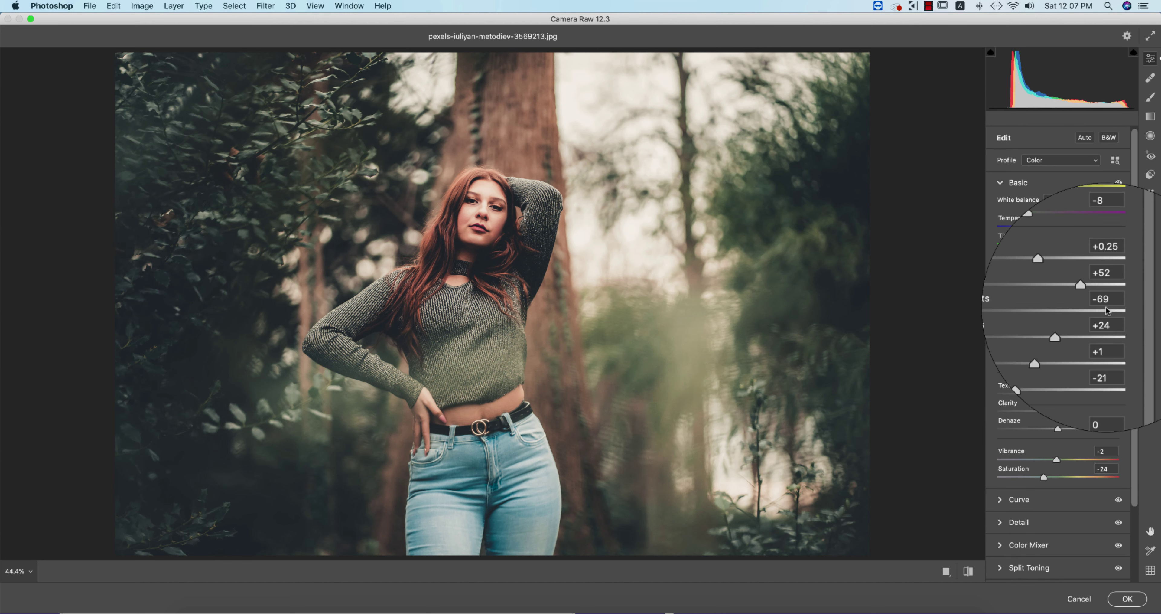
scroll(1052, 201, "up", 5)
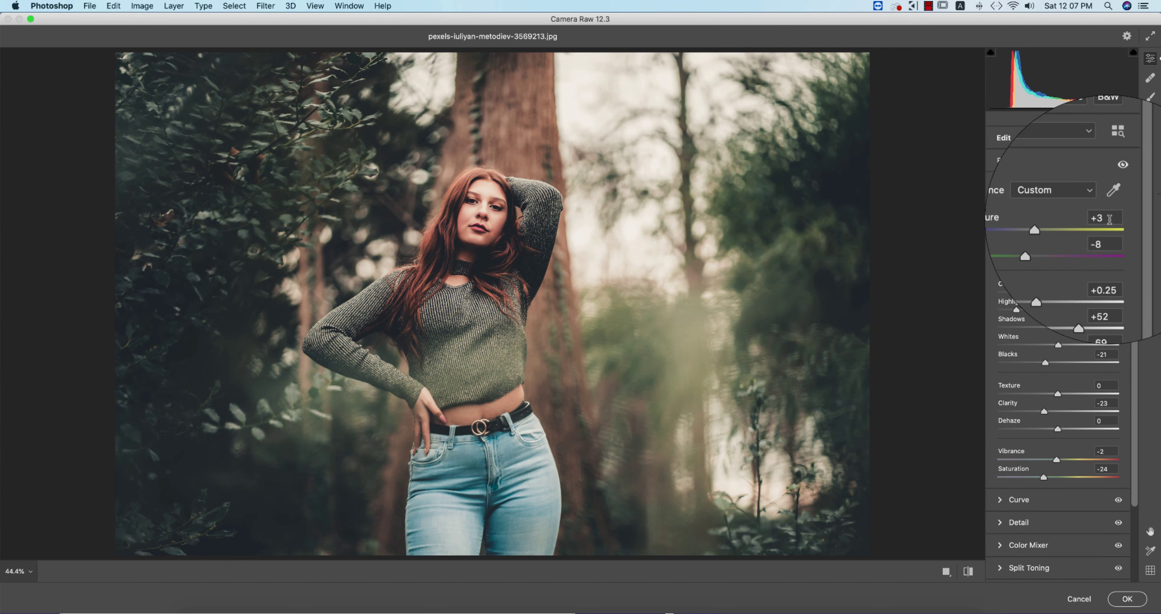
left_click(1105, 210)
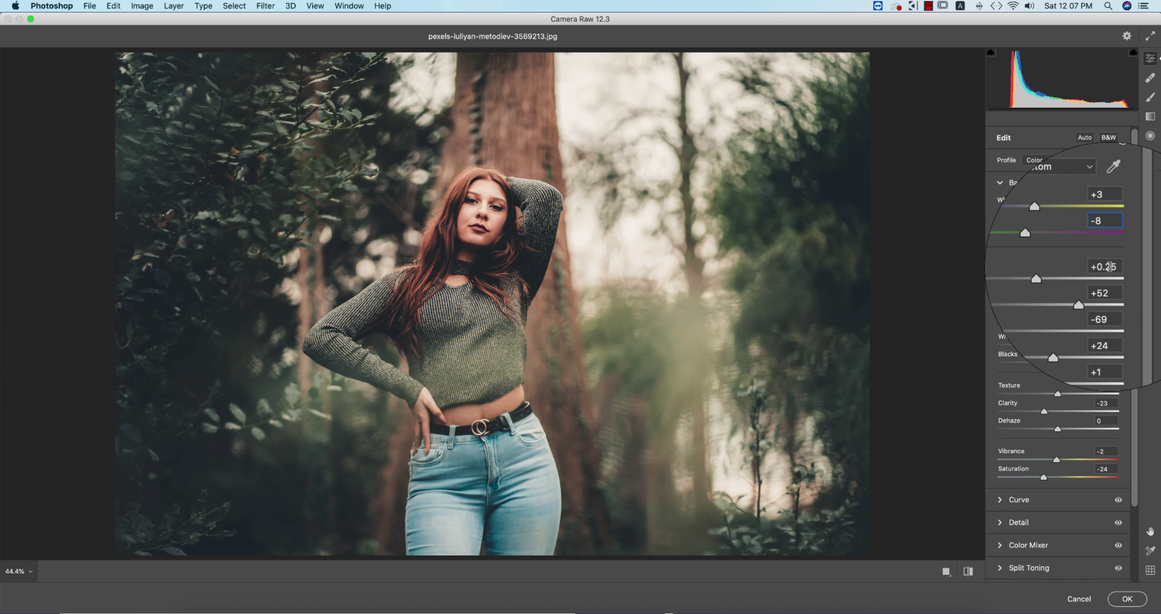
key("Tab")
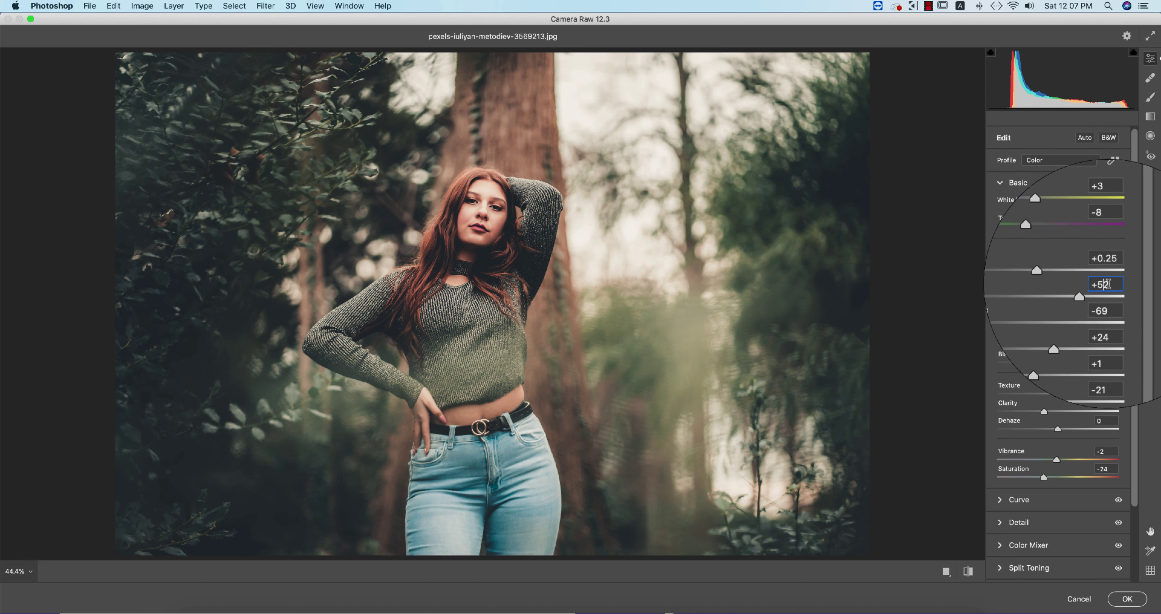
double_click(1099, 283)
triple_click(1098, 280)
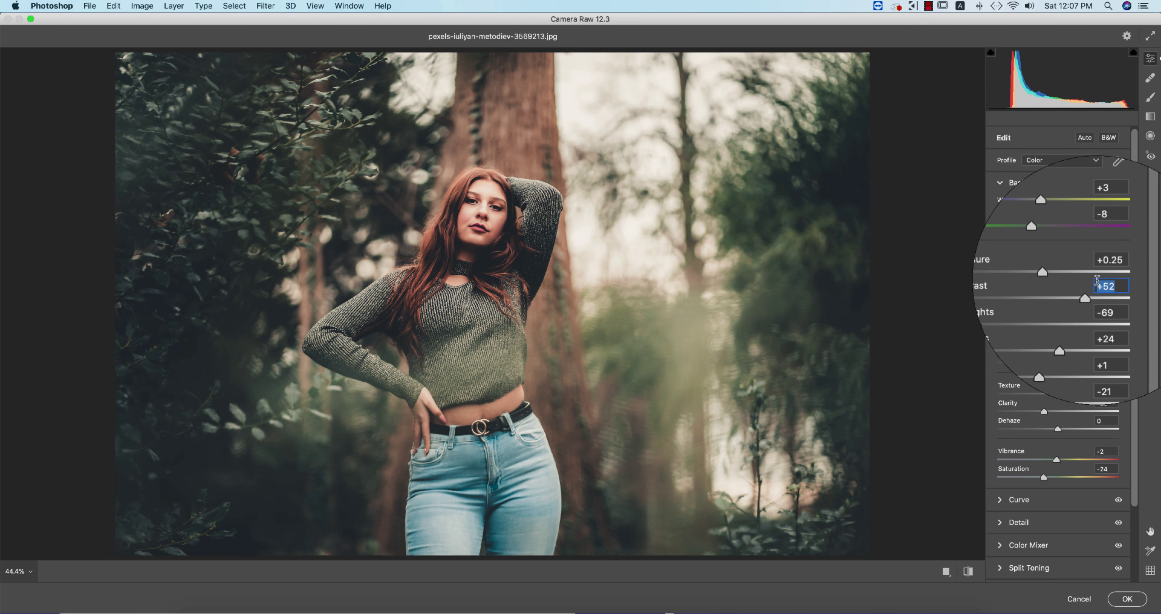
left_click(1110, 301)
left_click(1110, 319)
left_click(1110, 341)
left_click(1111, 351)
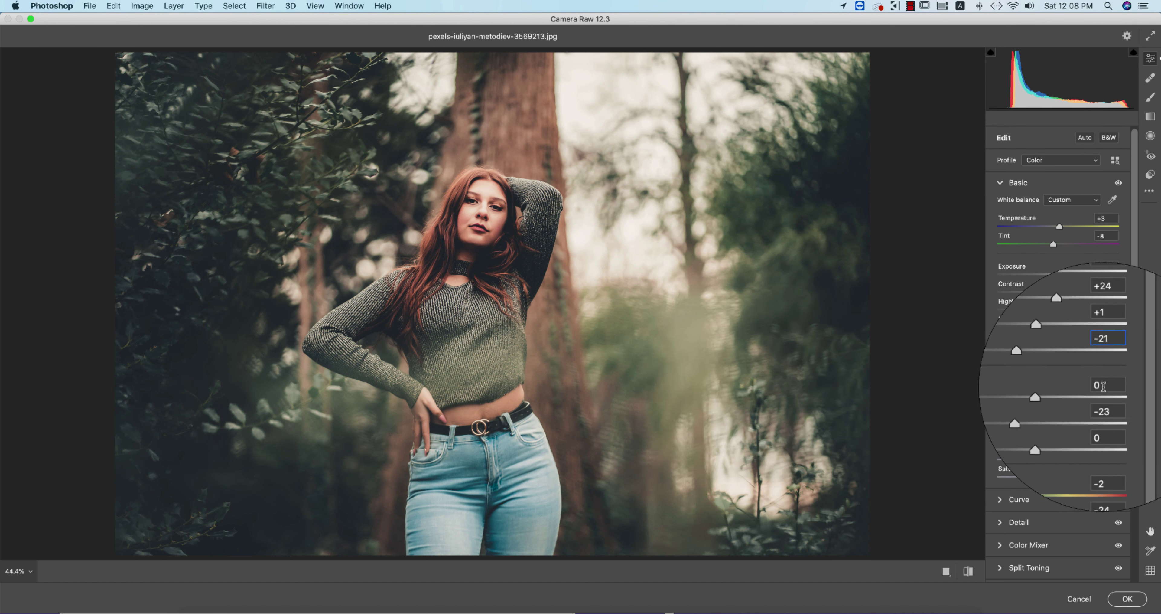
key("Tab")
key("Tab")
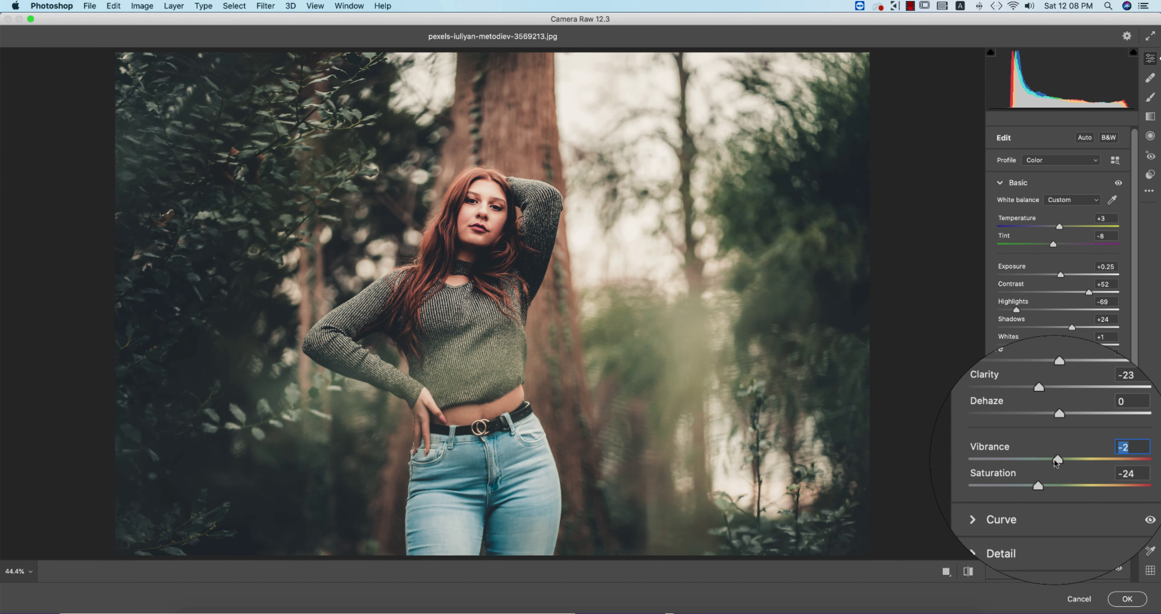
- Try a strong Vibrance reduction and undo it, test Saturation, then collapse the Basic section
left_click_drag(1057, 460, 1004, 459)
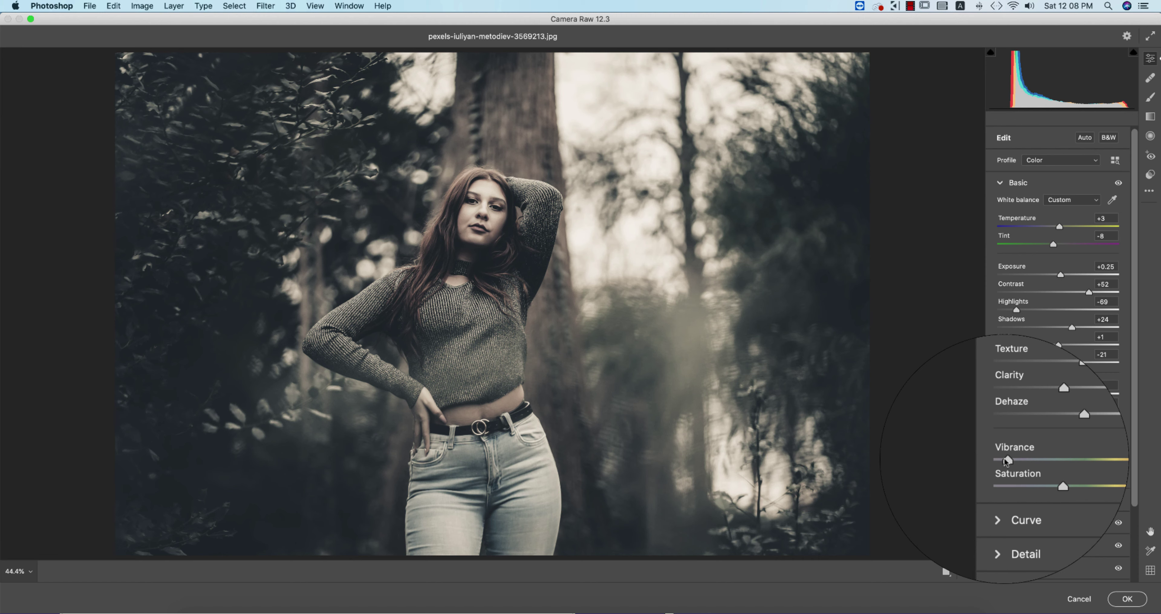
key("cmd+z")
left_click(1108, 451)
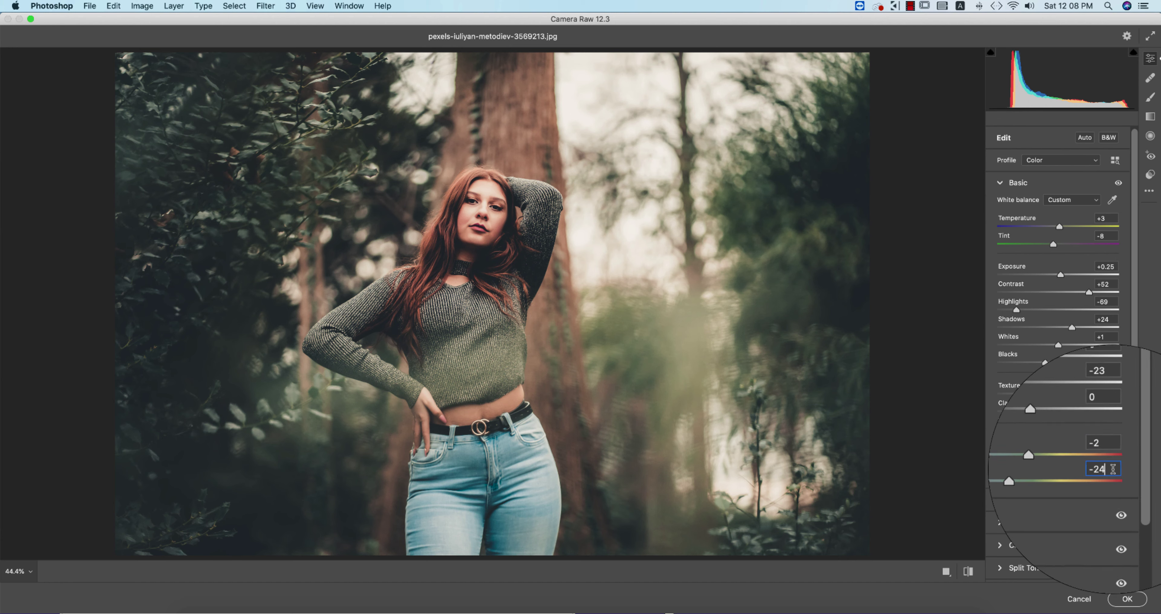
left_click(1109, 451)
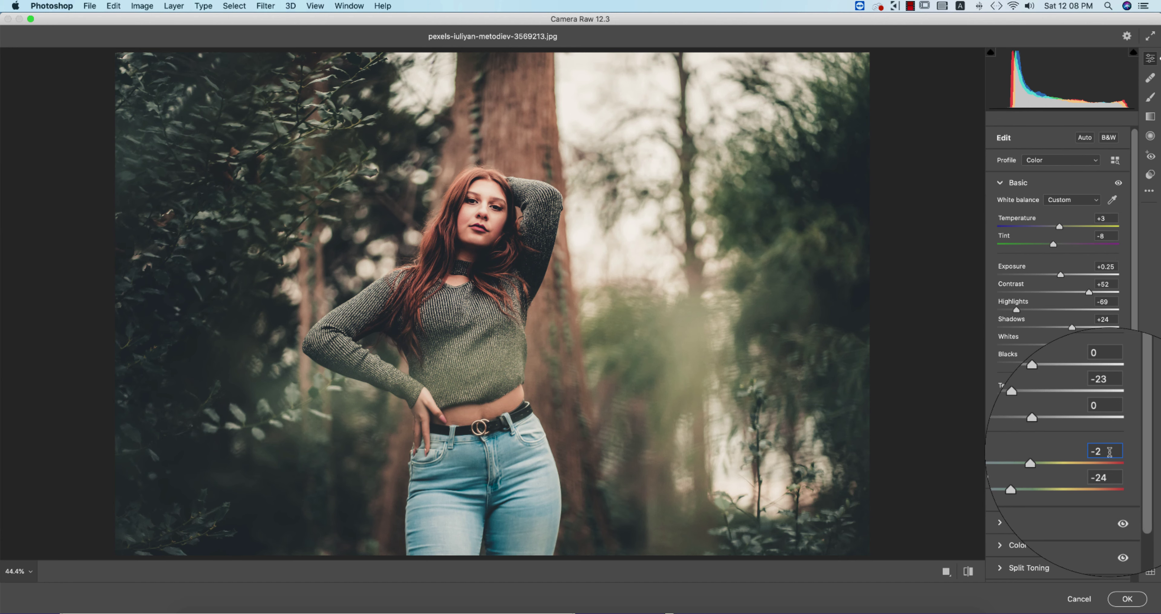
left_click(1113, 469)
mouse_move(1044, 477)
left_mouse_down()
mouse_move(1093, 477)
mouse_move(1042, 478)
left_mouse_up()
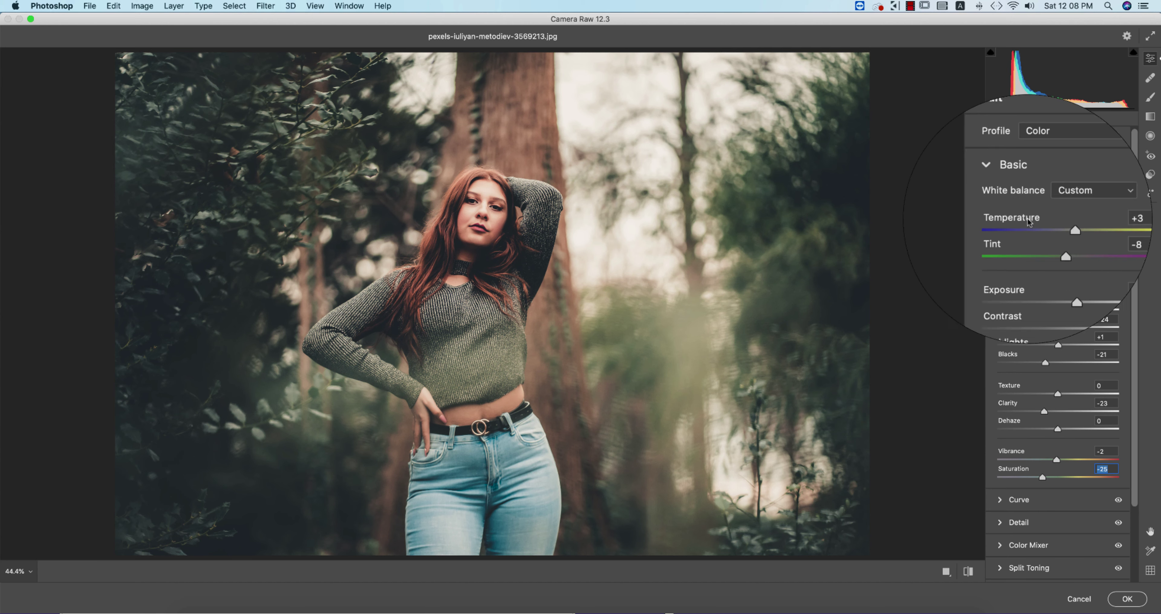
left_click(1000, 183)
- Try pulling the curve's black point to 0, undo to keep the lifted blacks, then inspect the Red, Green, Blue curves
left_click(1000, 206)
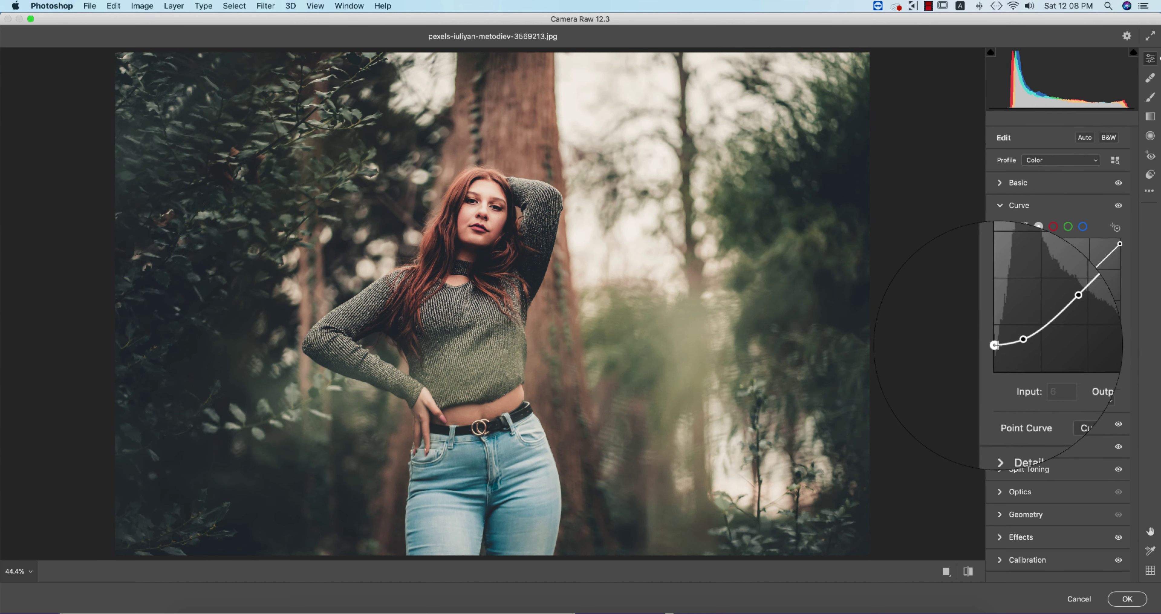
left_click_drag(994, 345, 997, 359)
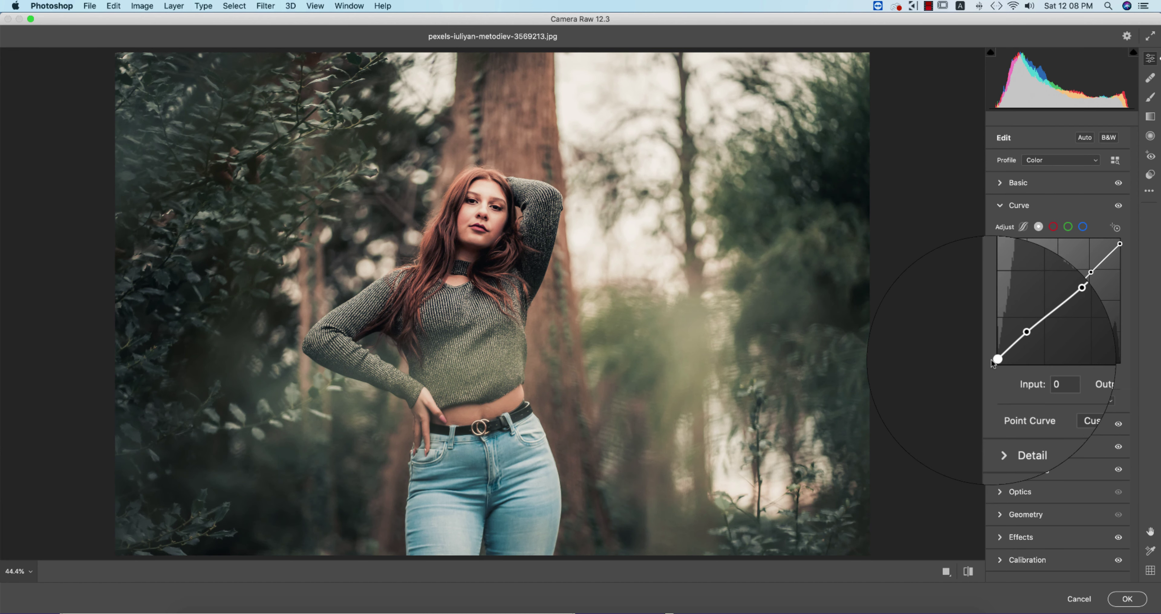
key("super+z")
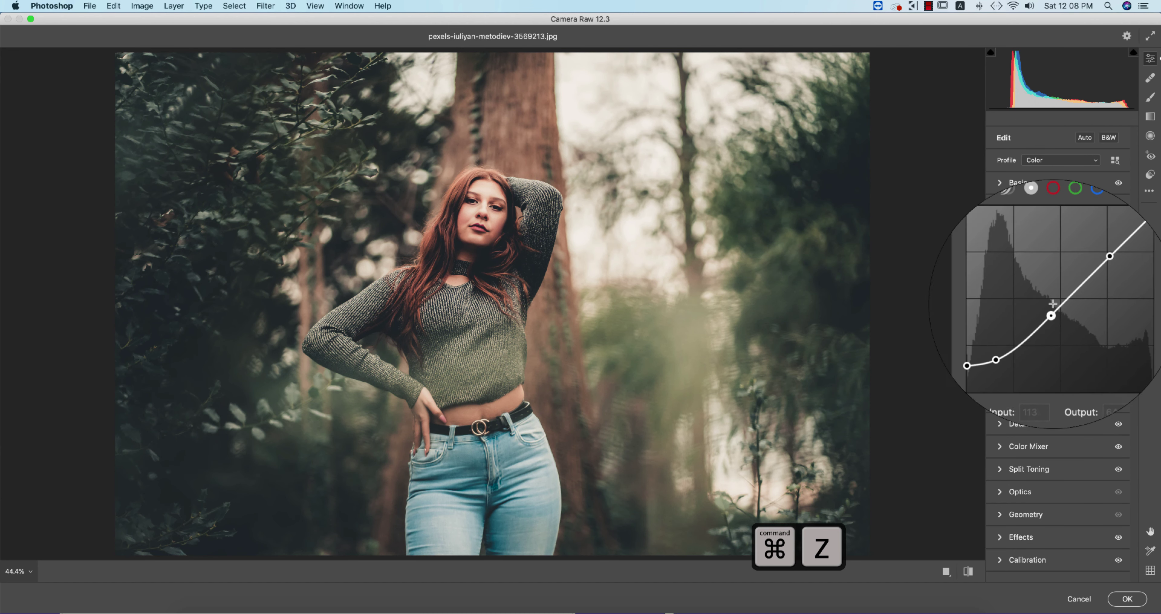
left_click(1051, 227)
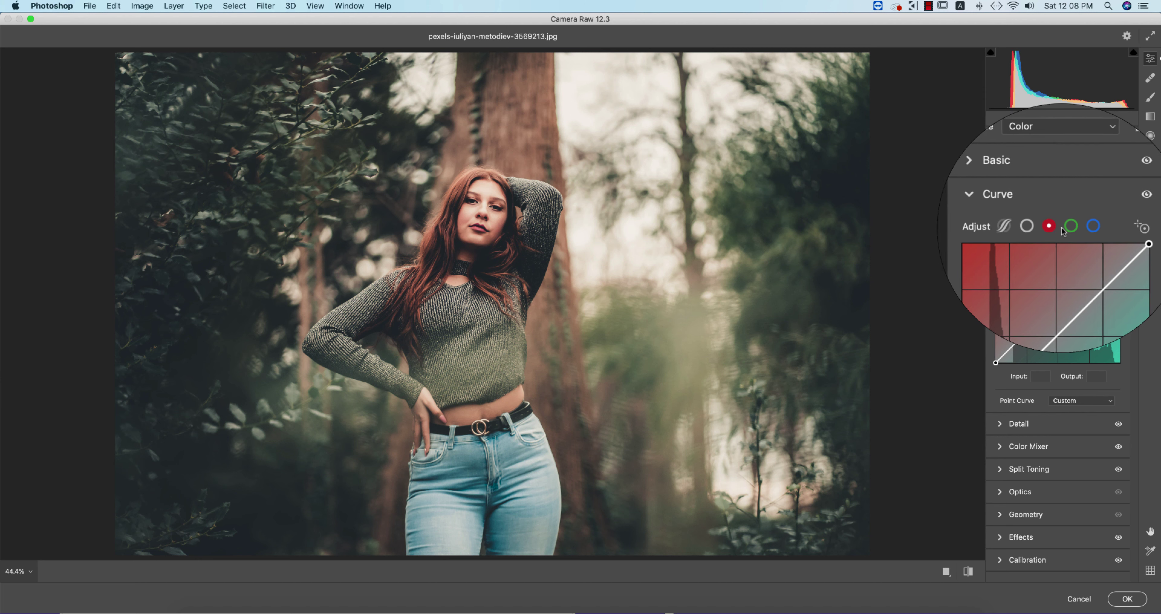
left_click(1071, 225)
left_click(1093, 226)
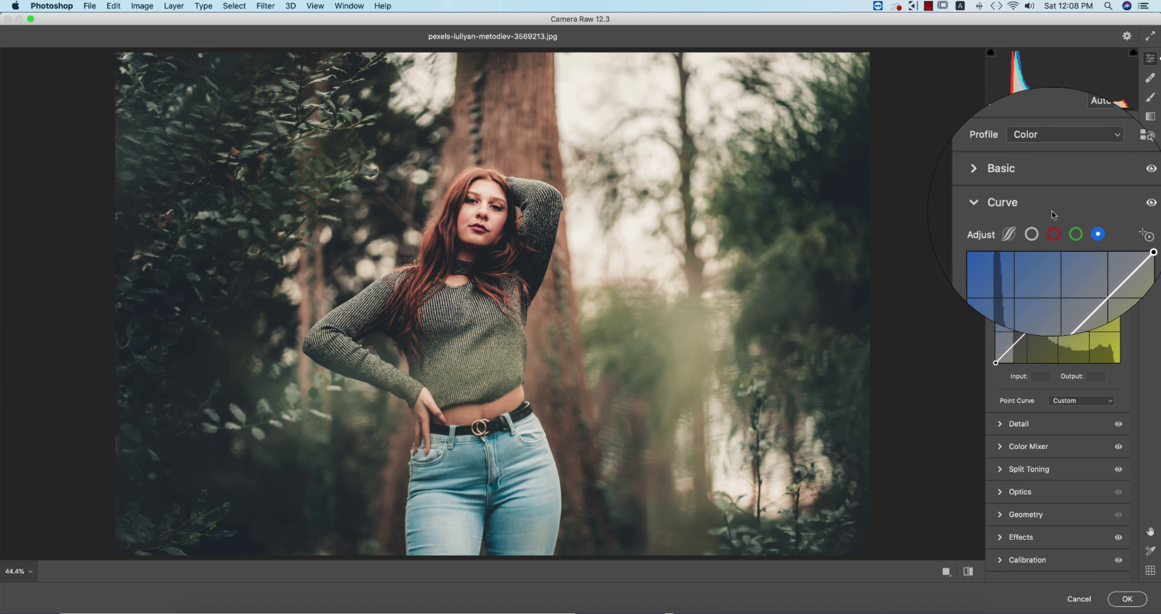
- Swap Curve for Detail and check Sharpening 67, Noise Reduction 31 and Color Noise Reduction 25 with their sub-sliders
left_click(999, 206)
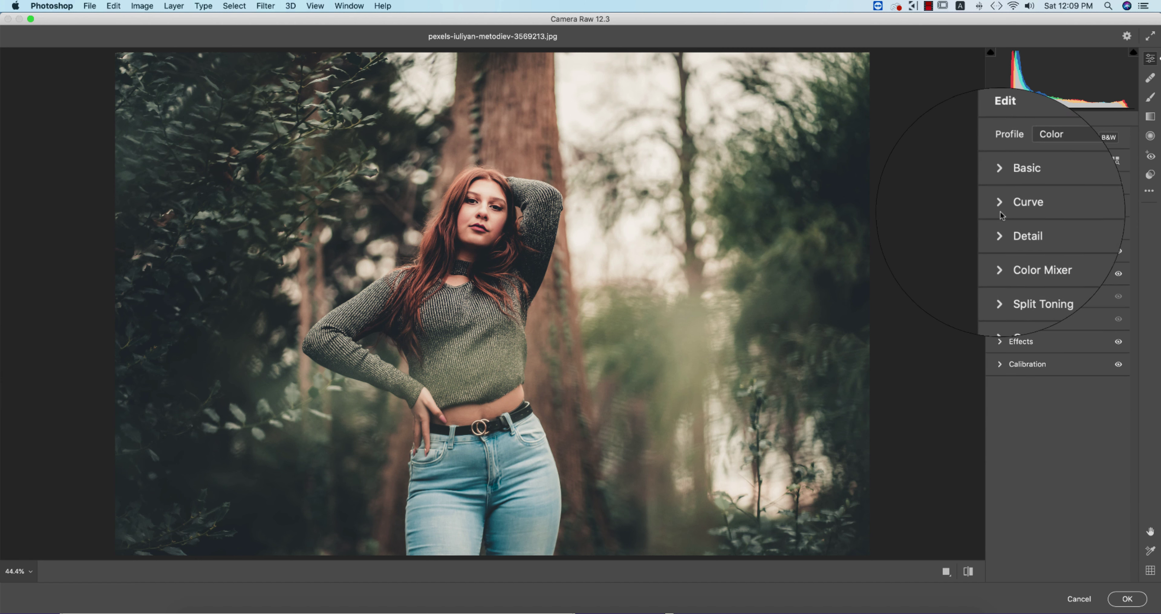
left_click(1000, 228)
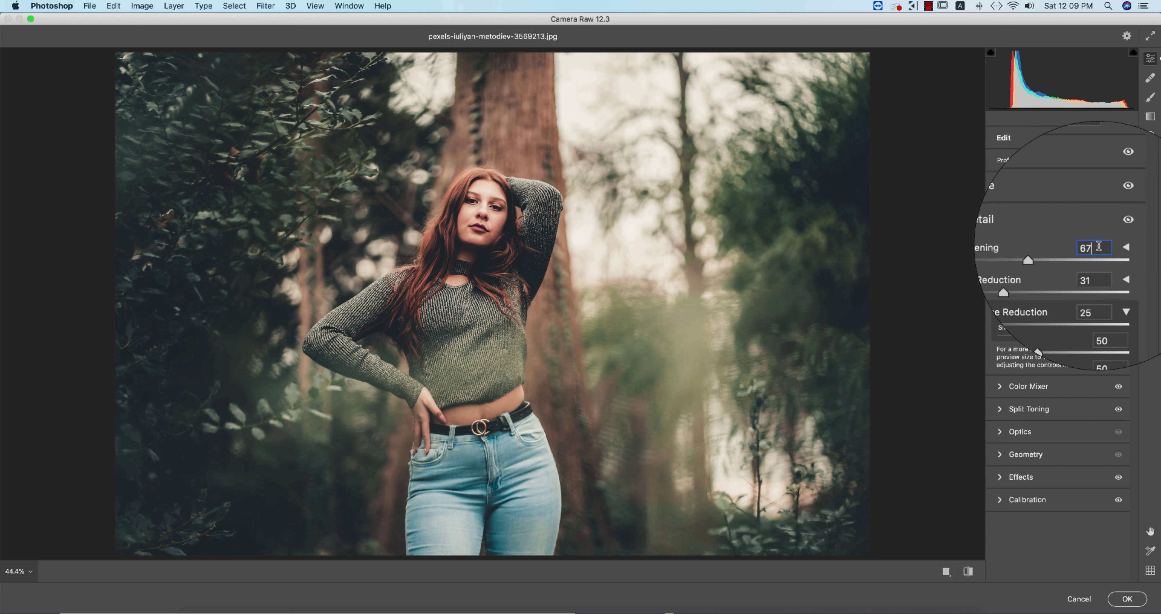
left_click(1098, 268)
left_click(1116, 270)
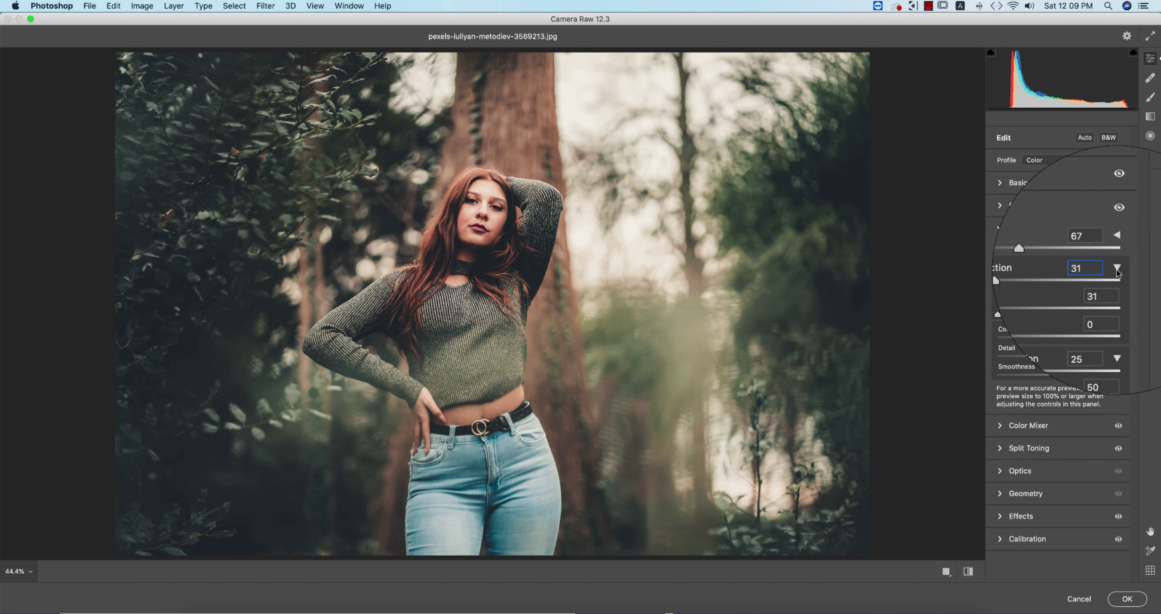
left_click(1115, 270)
left_click(1120, 246)
left_click(1117, 247)
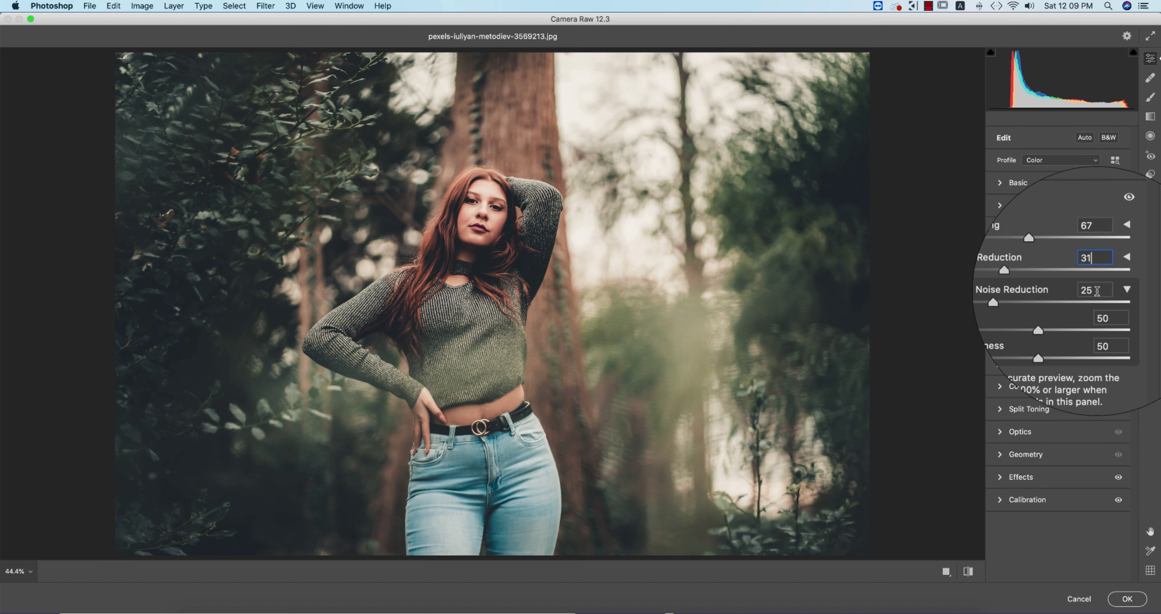
left_click(1119, 288)
left_click(1102, 290)
left_click(1125, 290)
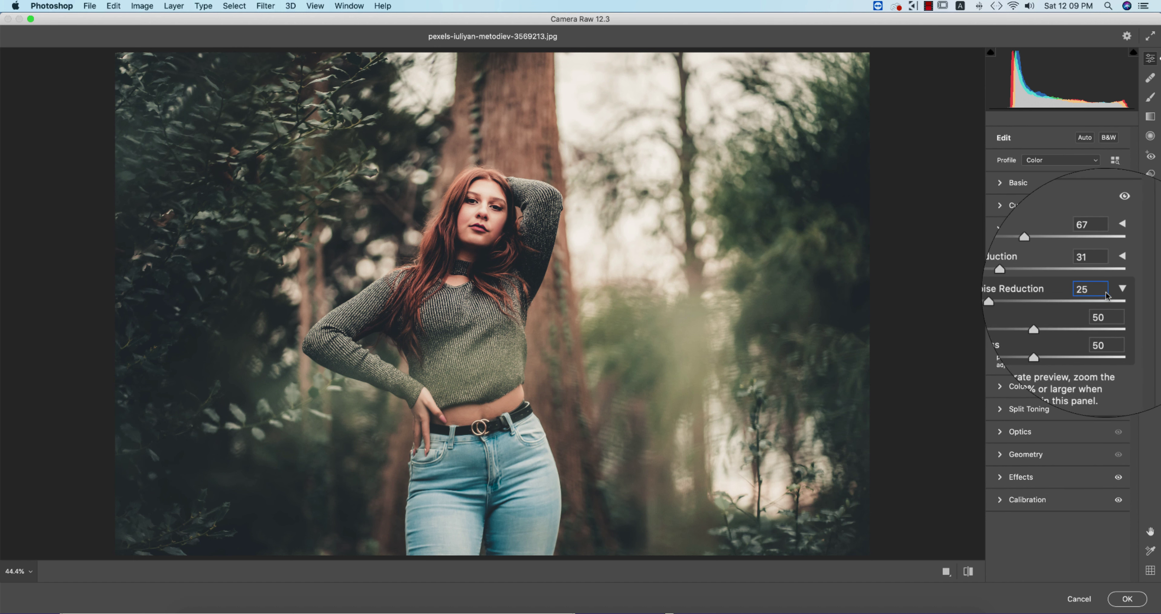
left_click(1117, 290)
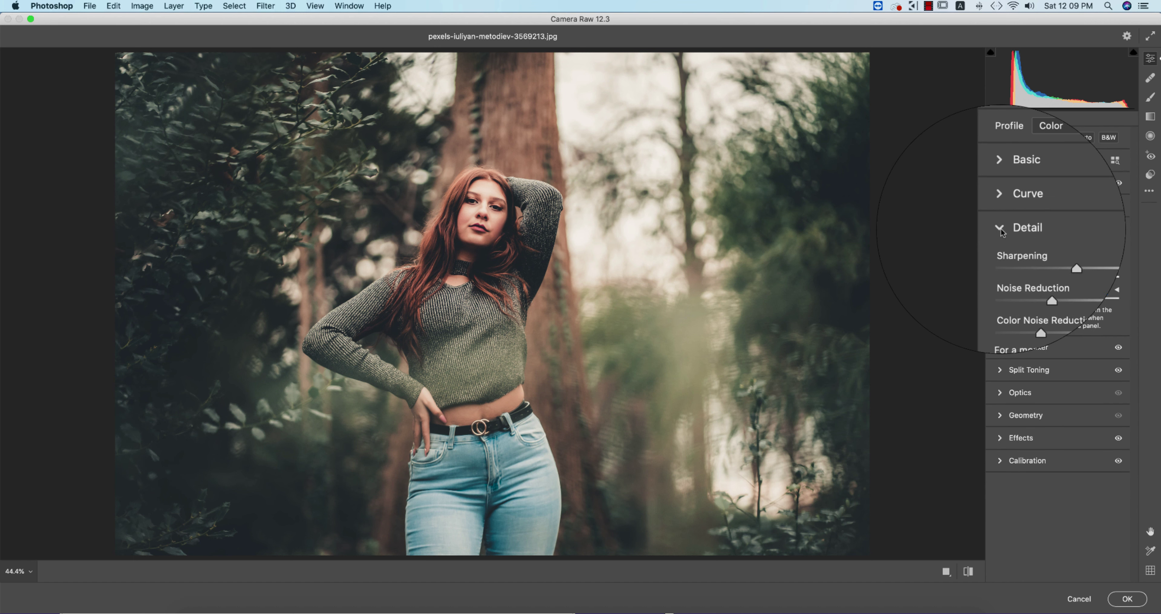
- Review Color Mixer hues (Yellows -60, Greens +62, Aquas +69, Blues -9), then show the Saturation values
left_click(999, 228)
left_click(1000, 251)
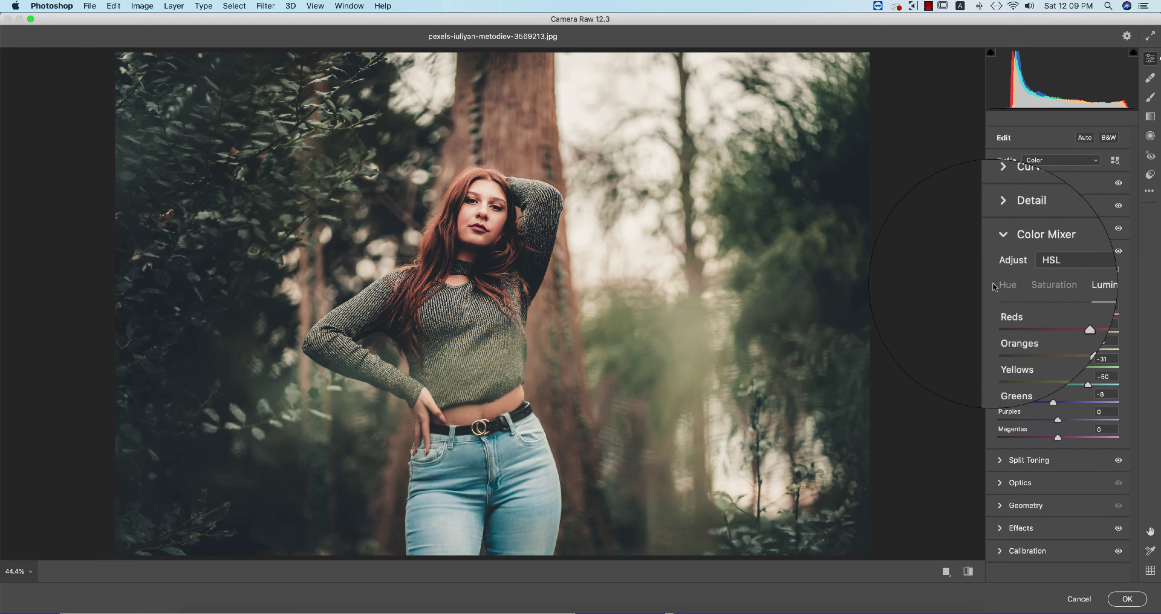
left_click(1008, 287)
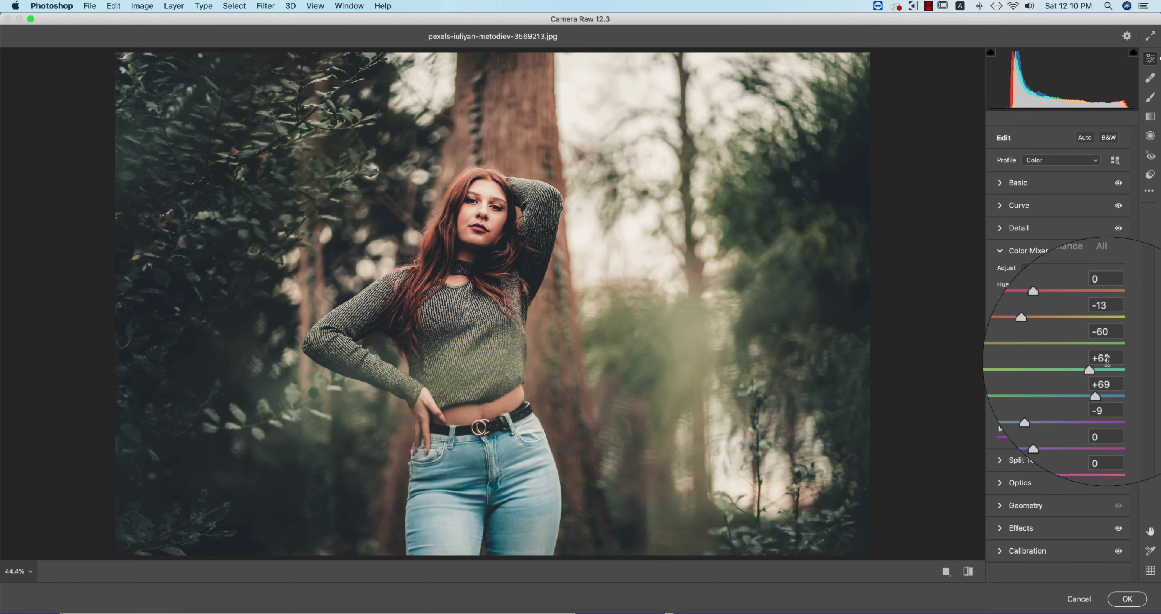
left_click(999, 183)
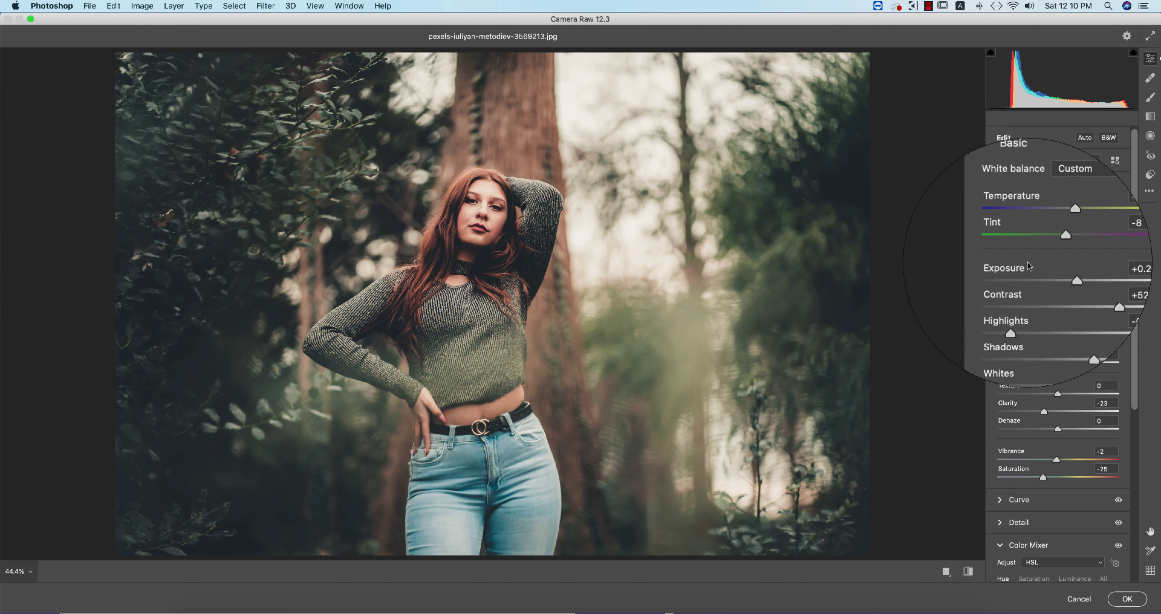
left_click(1010, 182)
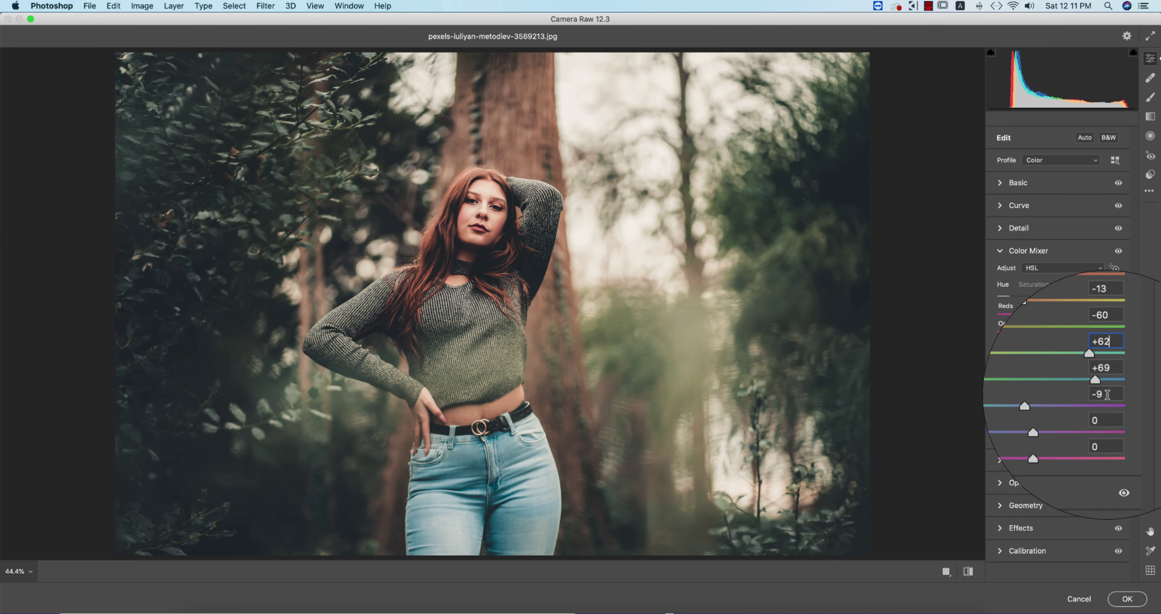
left_click(1107, 394)
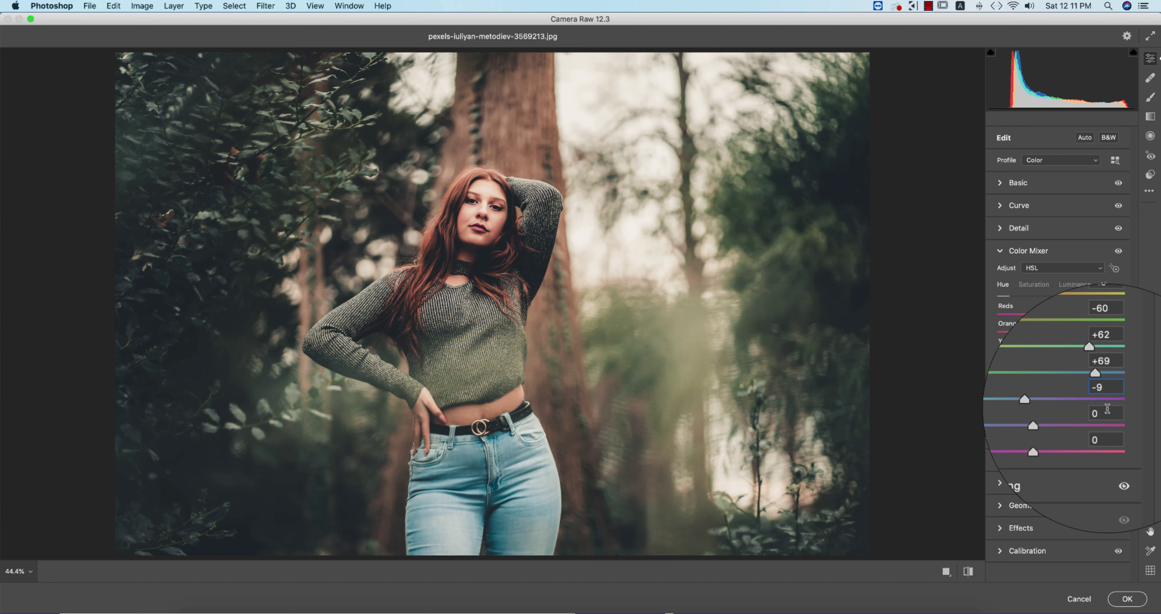
left_click(1097, 414)
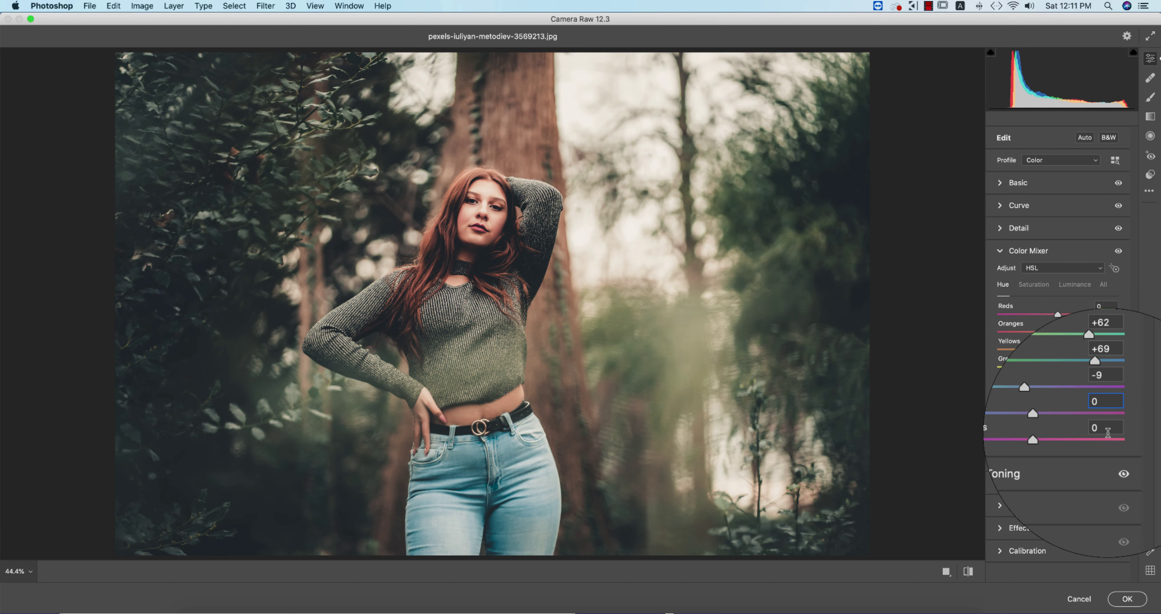
left_click(1034, 285)
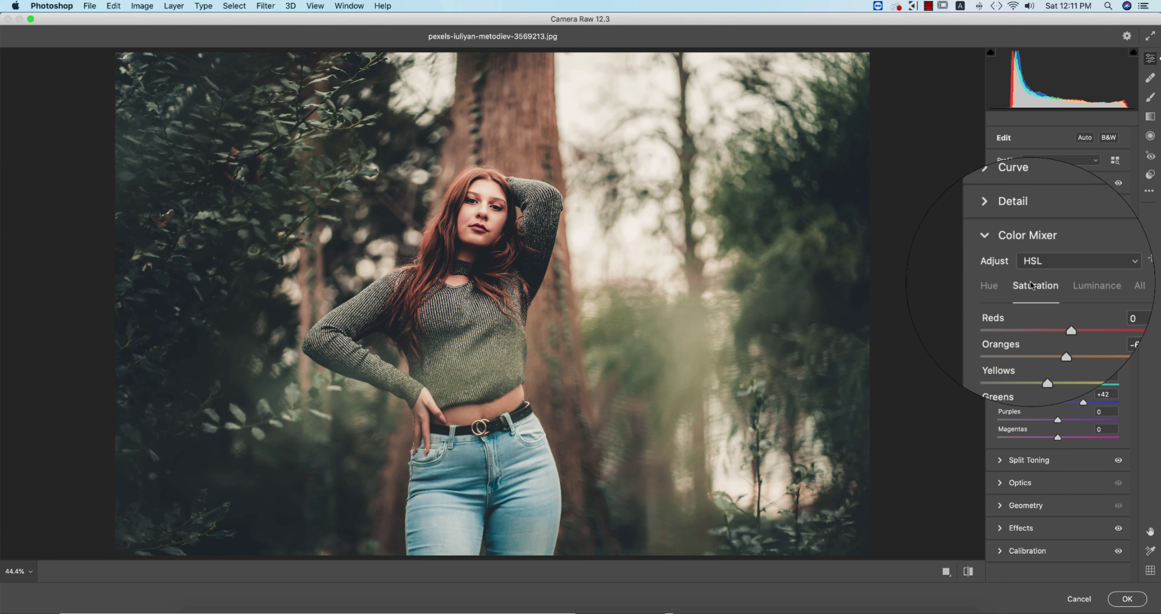
left_click(1003, 284)
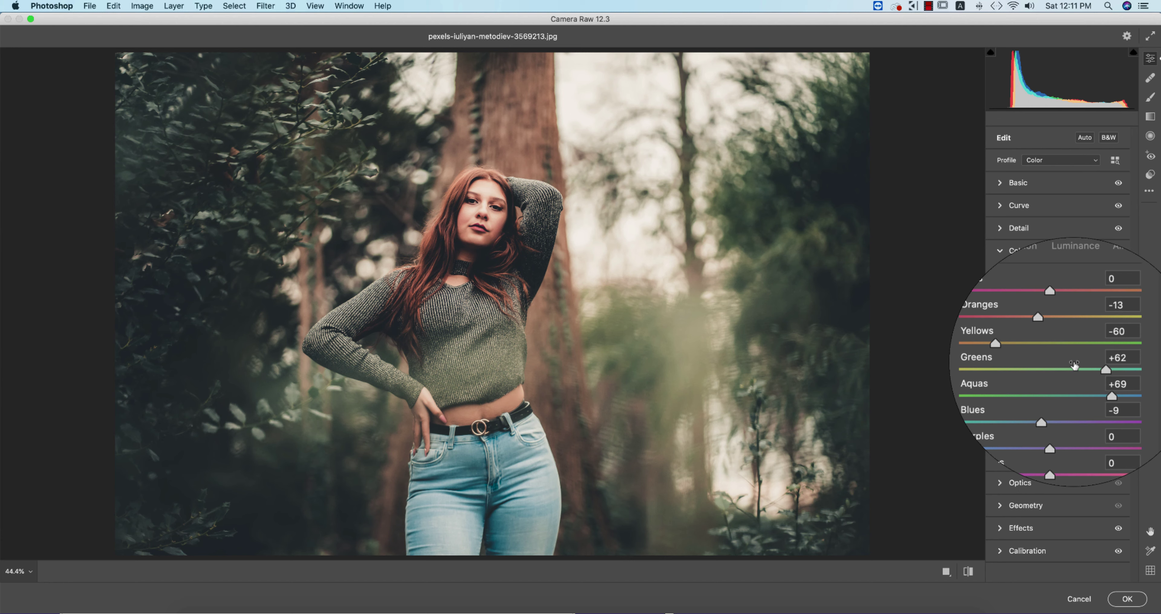
left_click(1033, 285)
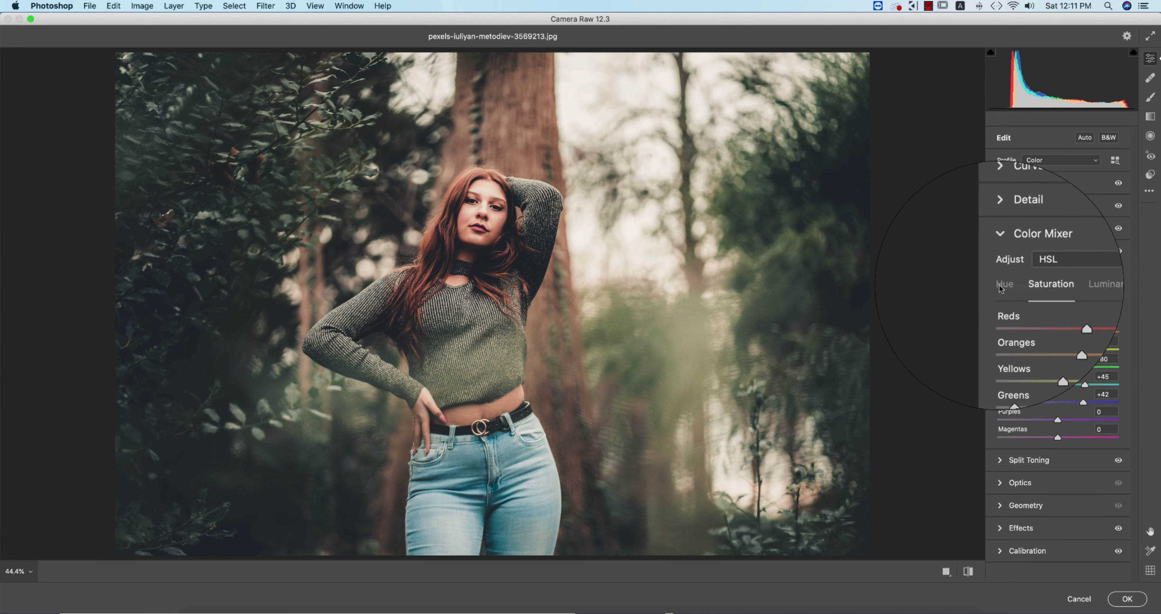
left_click(1004, 284)
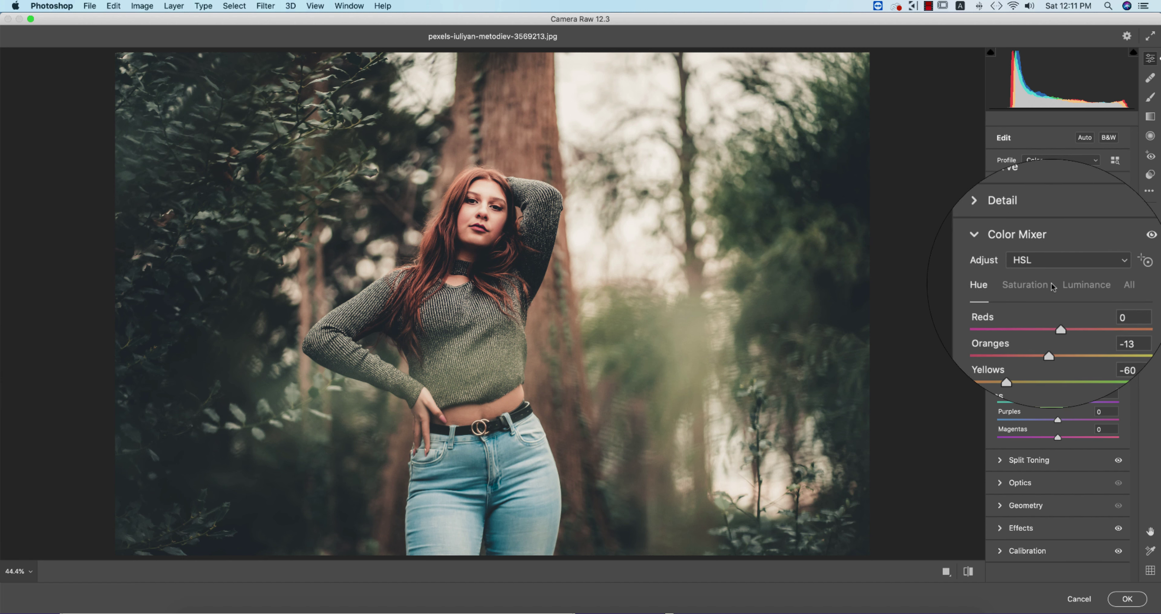
left_click(1030, 284)
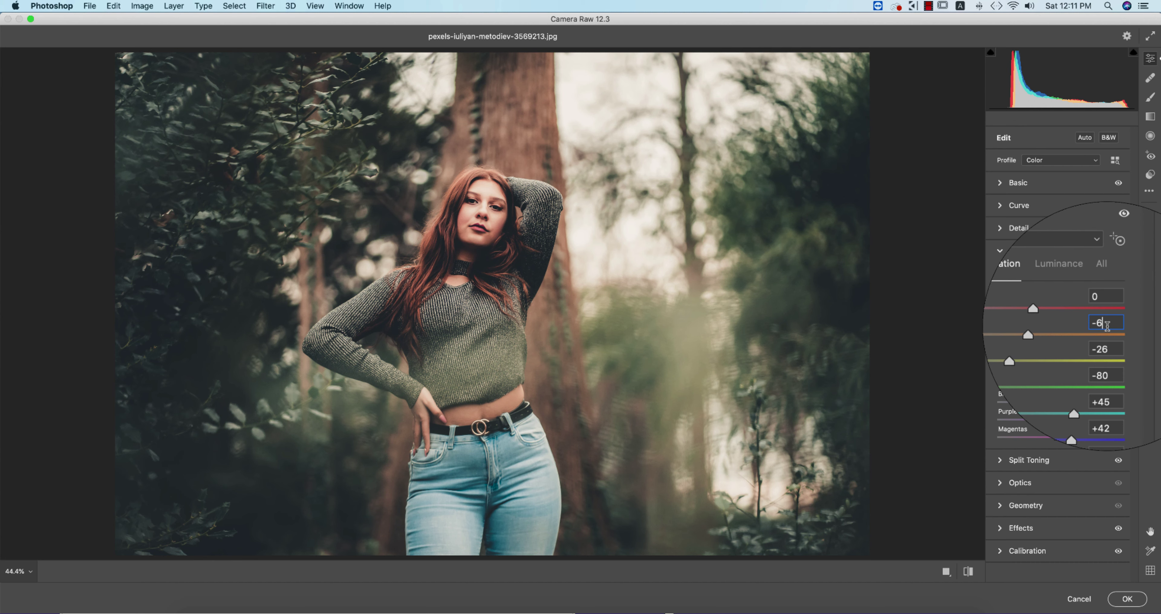
left_click(1111, 341)
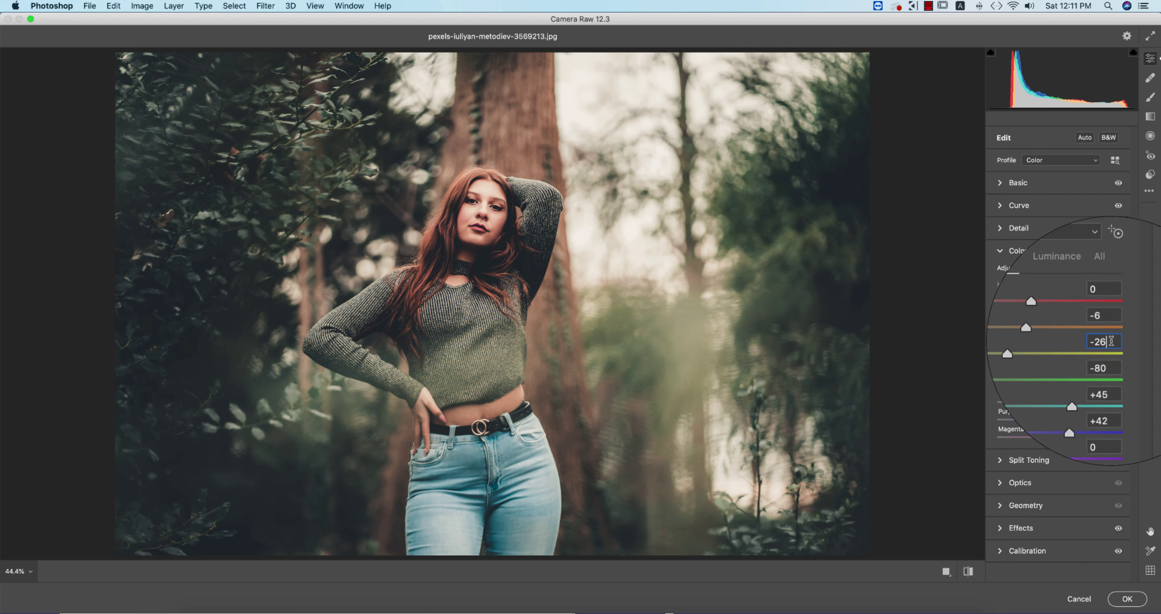
left_click(1113, 358)
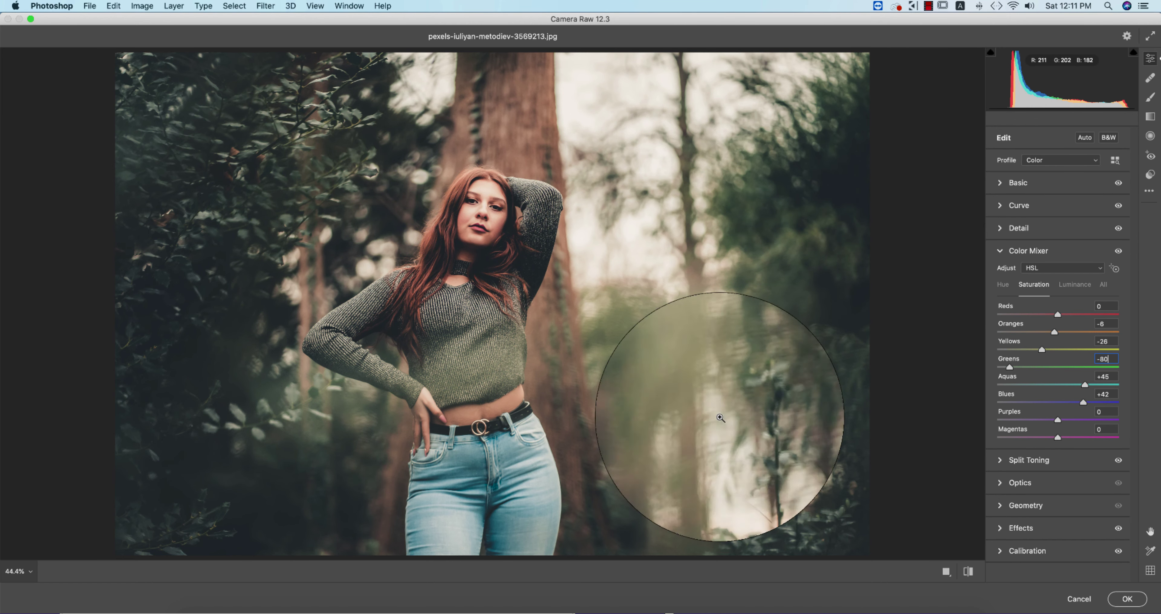
left_click(1111, 376)
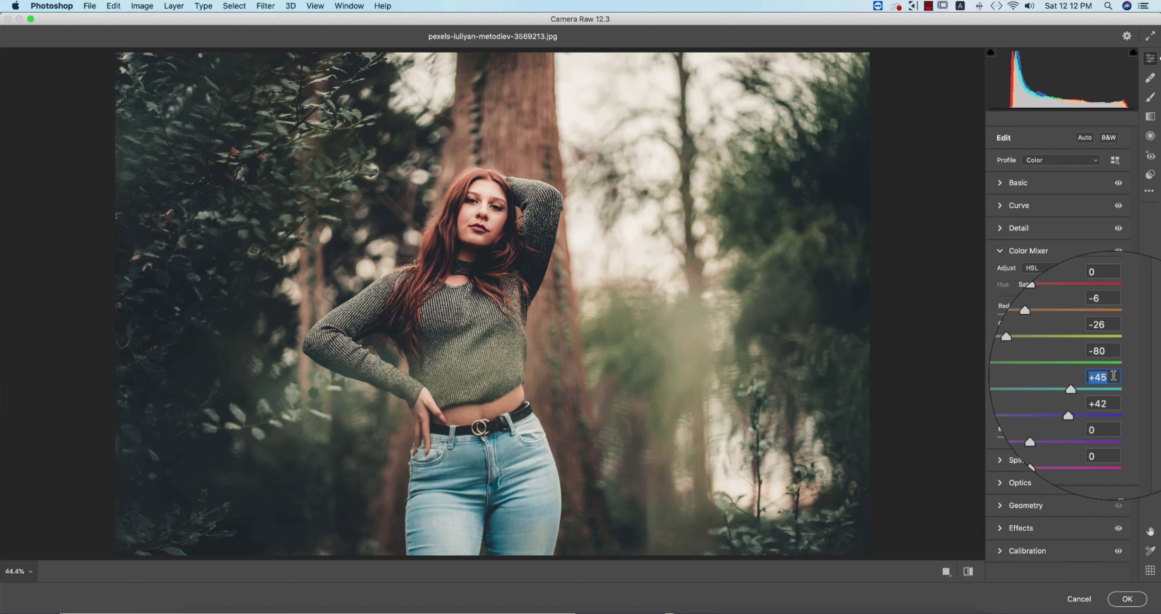
scroll(1113, 376, "down", 1)
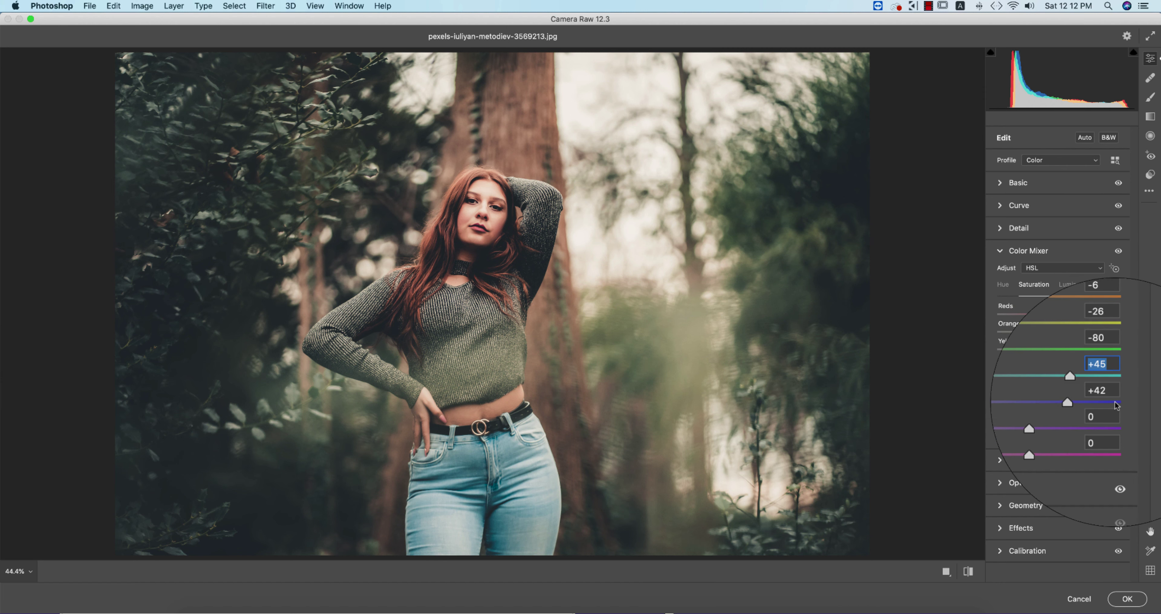
left_click(1115, 394)
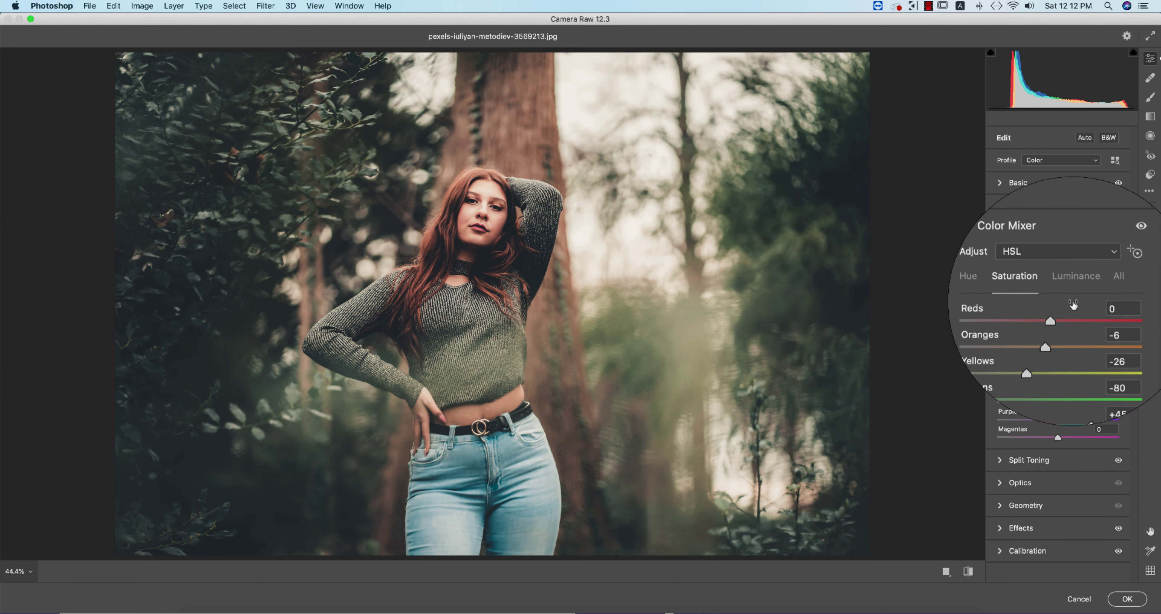
- In the Luminance tab set Oranges to +14 and Greens to -31, then collapse the Color Mixer
left_click(1072, 284)
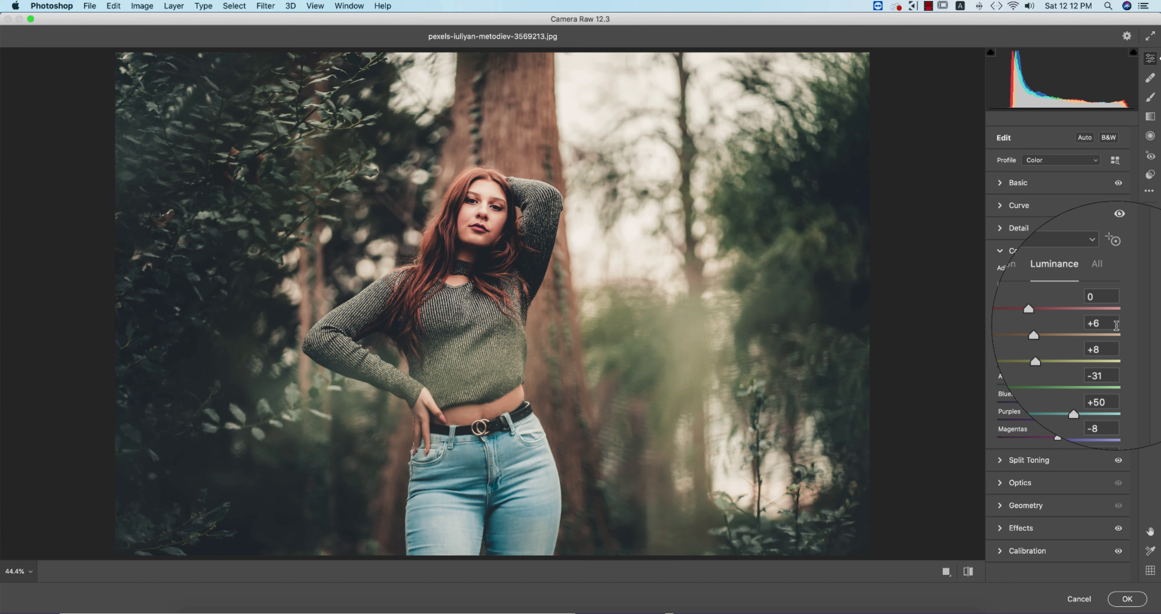
left_click(1113, 323)
mouse_move(1078, 338)
left_mouse_down()
mouse_move(1032, 334)
mouse_move(1067, 334)
left_mouse_up()
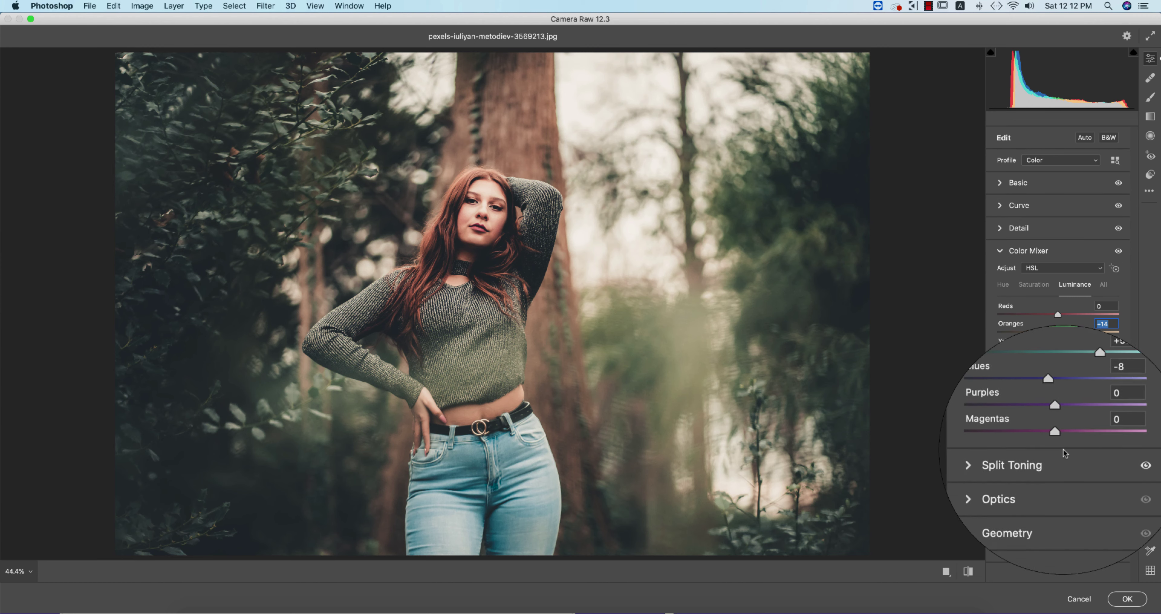
mouse_move(1024, 372)
left_mouse_down()
mouse_move(1104, 375)
mouse_move(1028, 370)
mouse_move(1044, 372)
left_mouse_up()
type("-31")
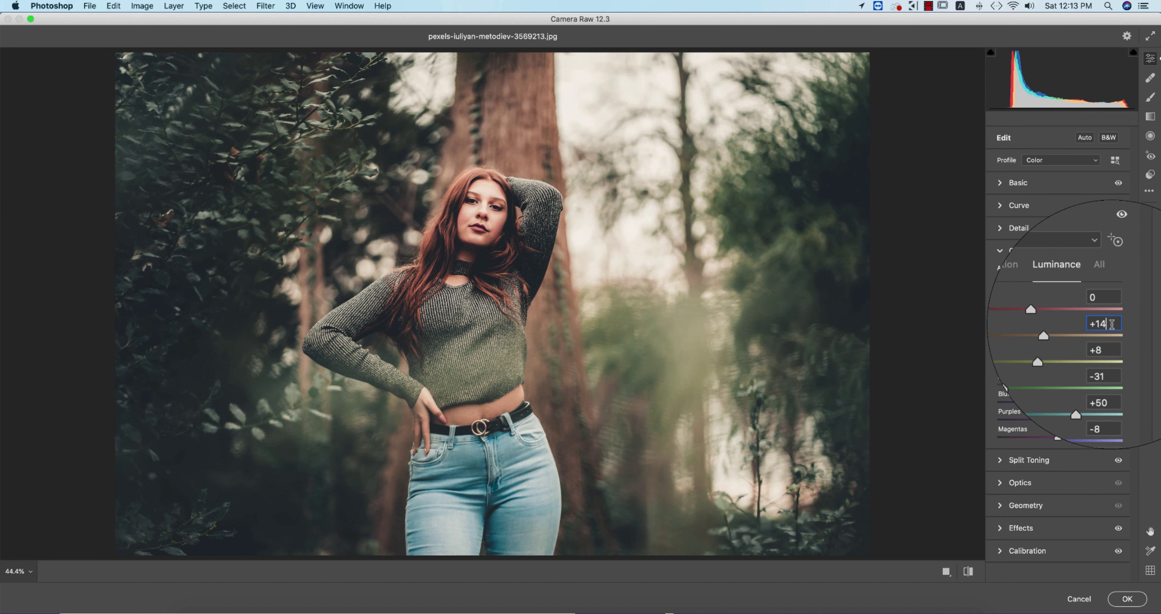
left_click(1115, 378)
key("Tab")
left_click(999, 261)
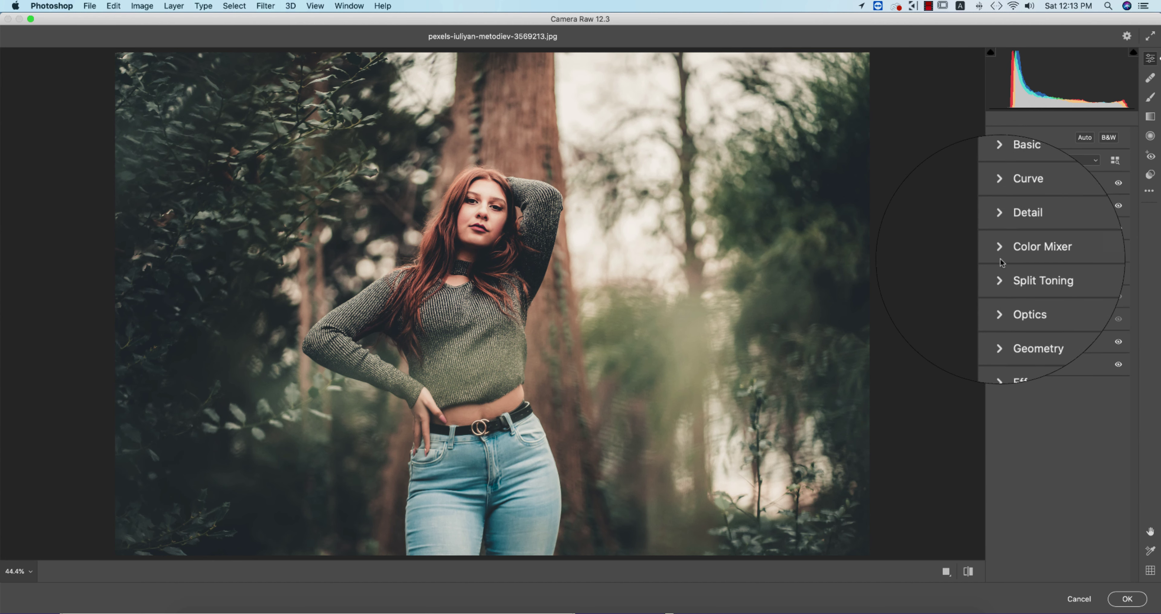
- Set Split Toning highlights hue 51, saturation 23, balance 19, shadows hue 221, saturation 18
left_click(1001, 275)
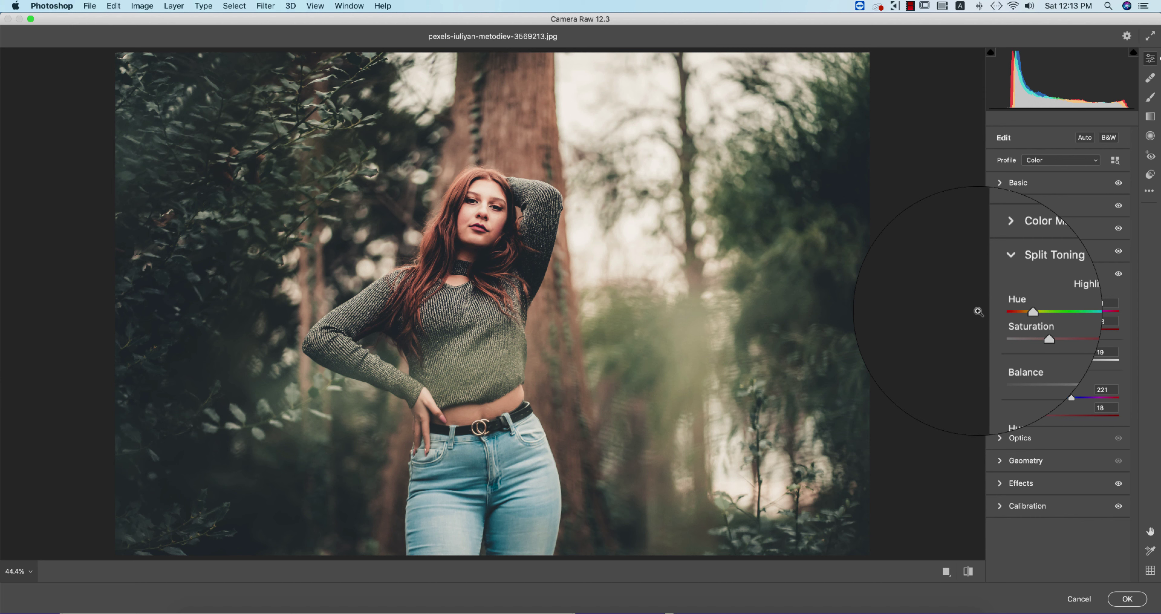
left_click(1101, 303)
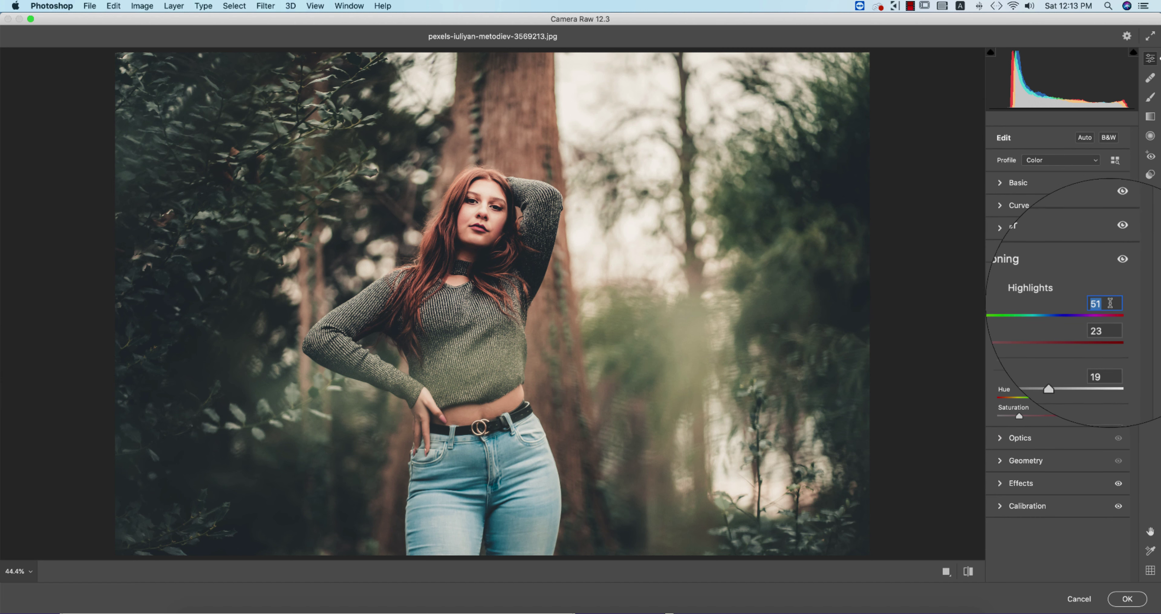
left_click(1114, 321)
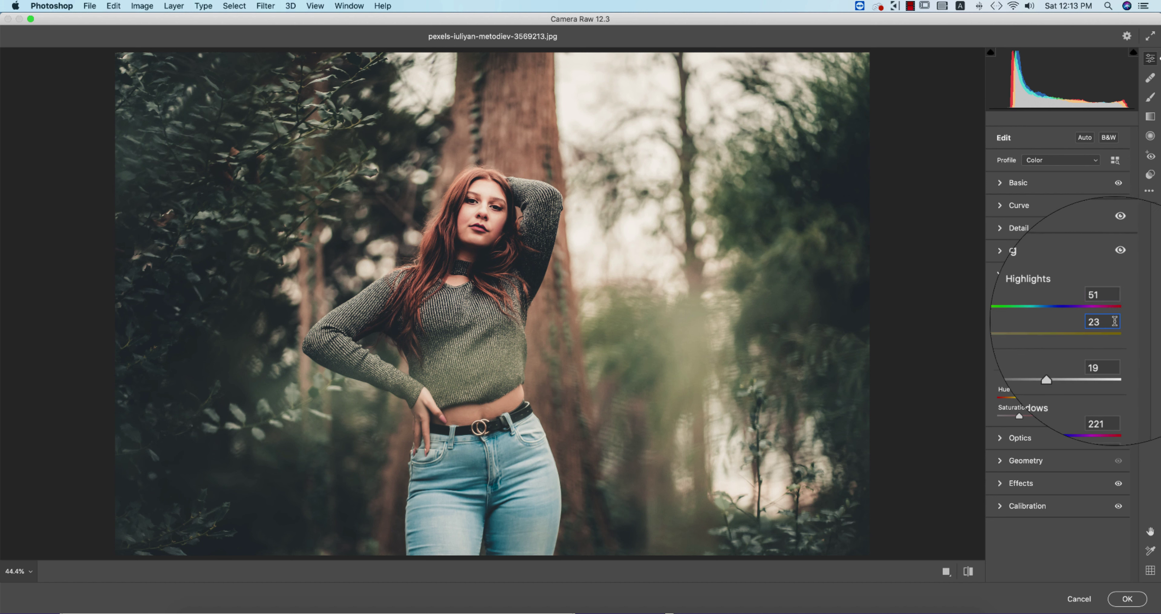
left_click(1104, 352)
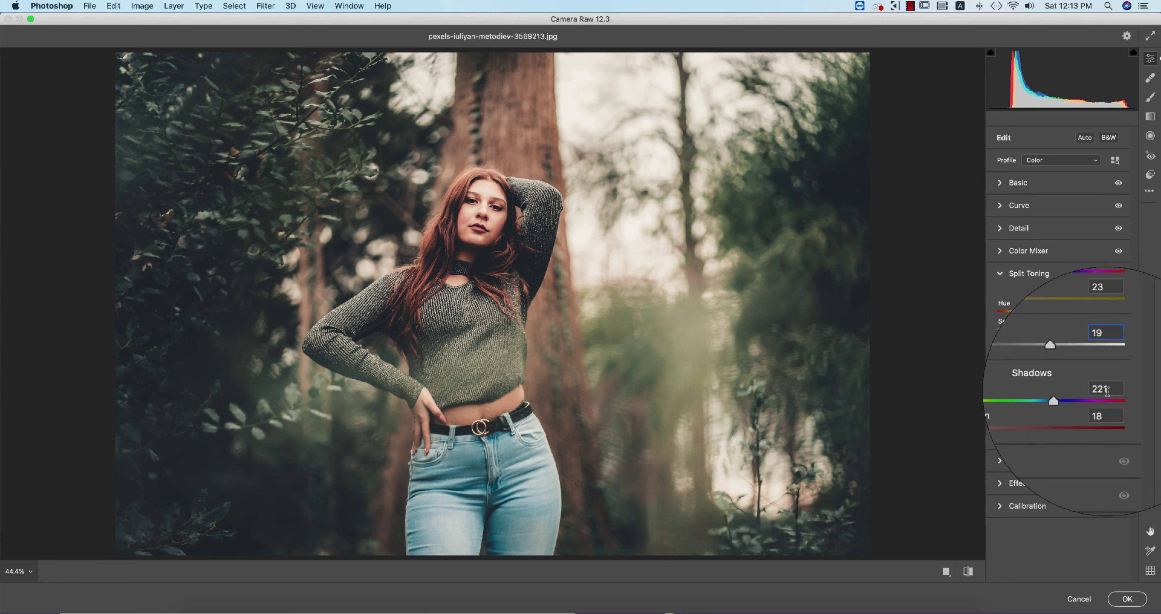
left_click(1102, 388)
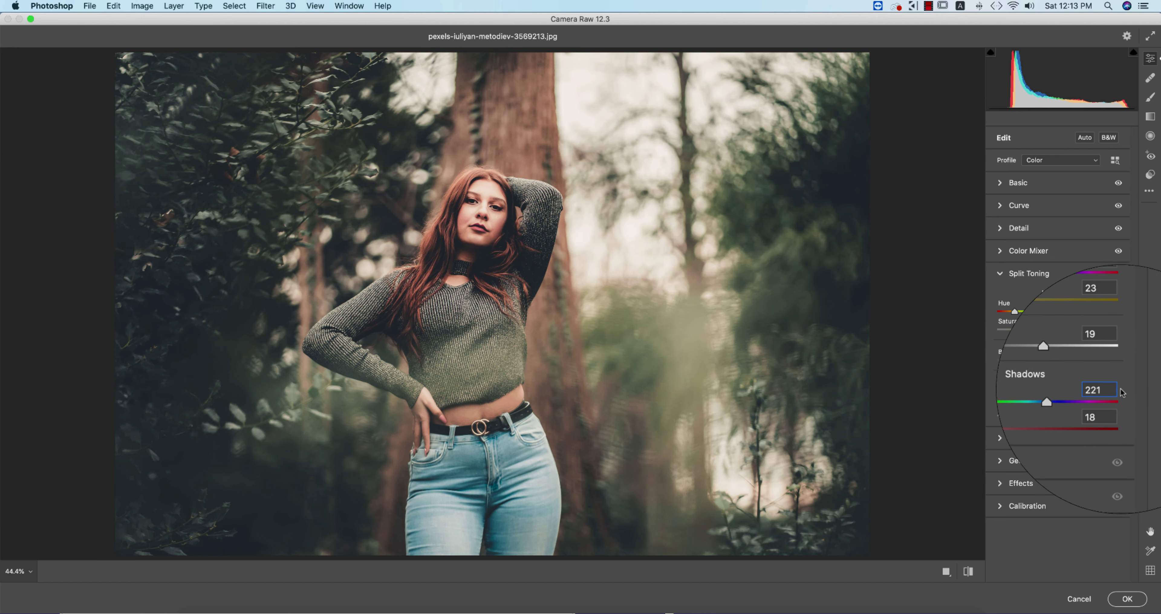
double_click(1099, 389)
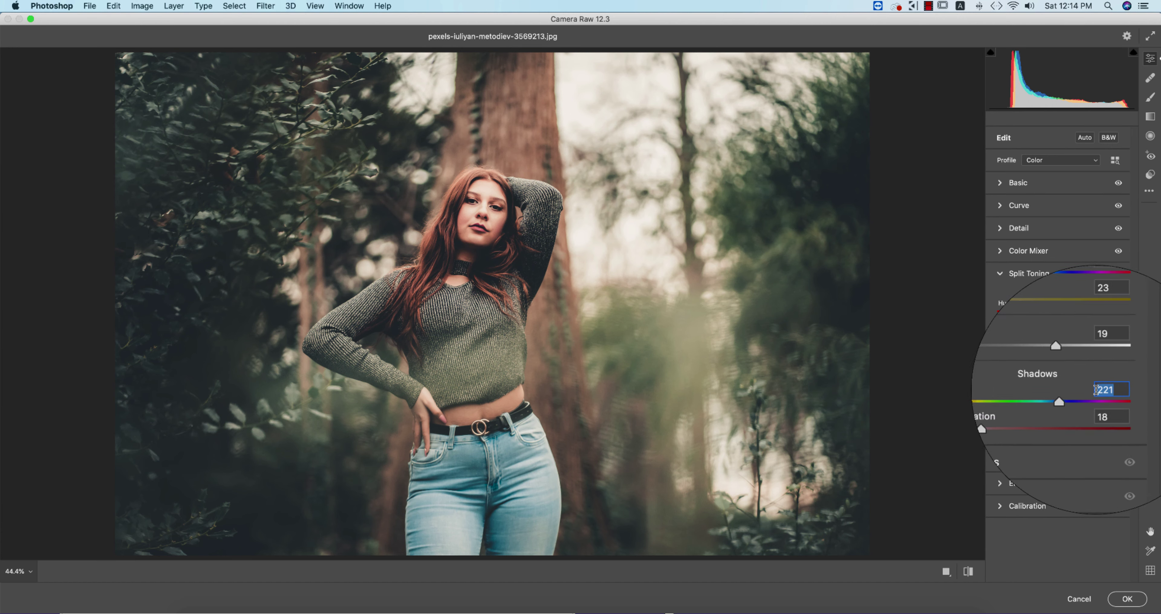
key("Tab")
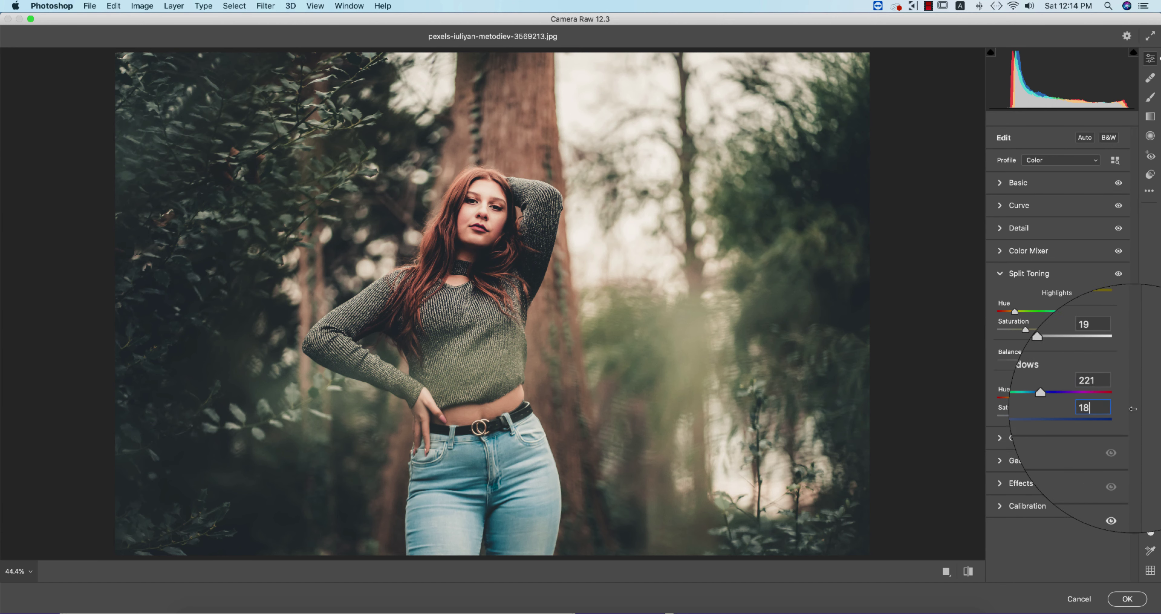
left_click(1000, 273)
- Check the Optics and Geometry sections and confirm Effects vignetting at -11
left_click(1002, 296)
left_click(1002, 297)
left_click(1001, 319)
left_click(1001, 320)
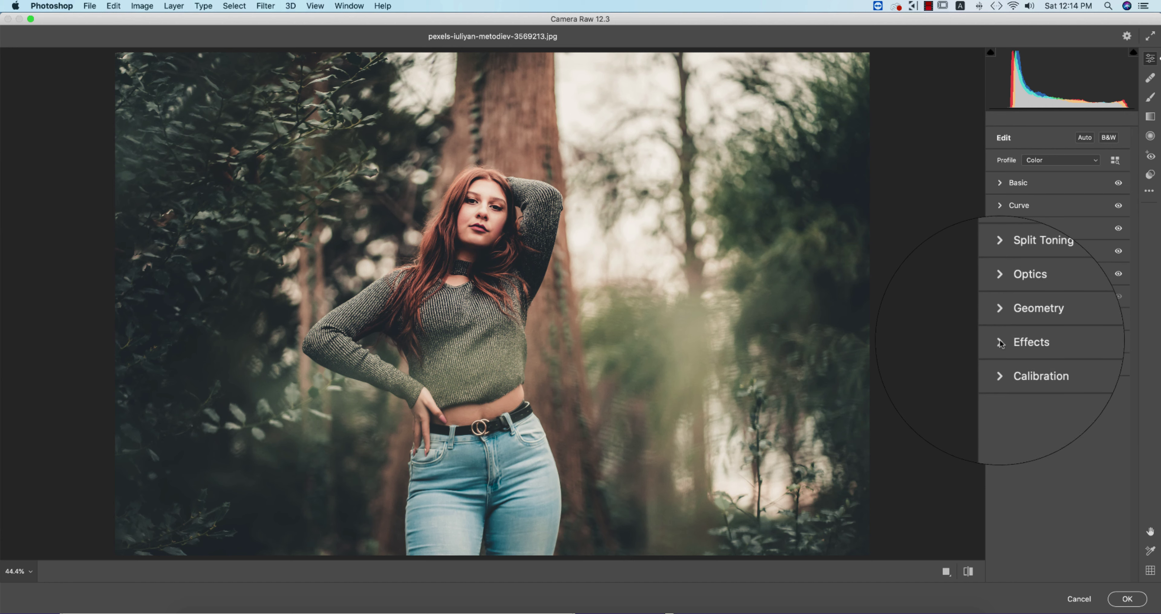
left_click(1001, 343)
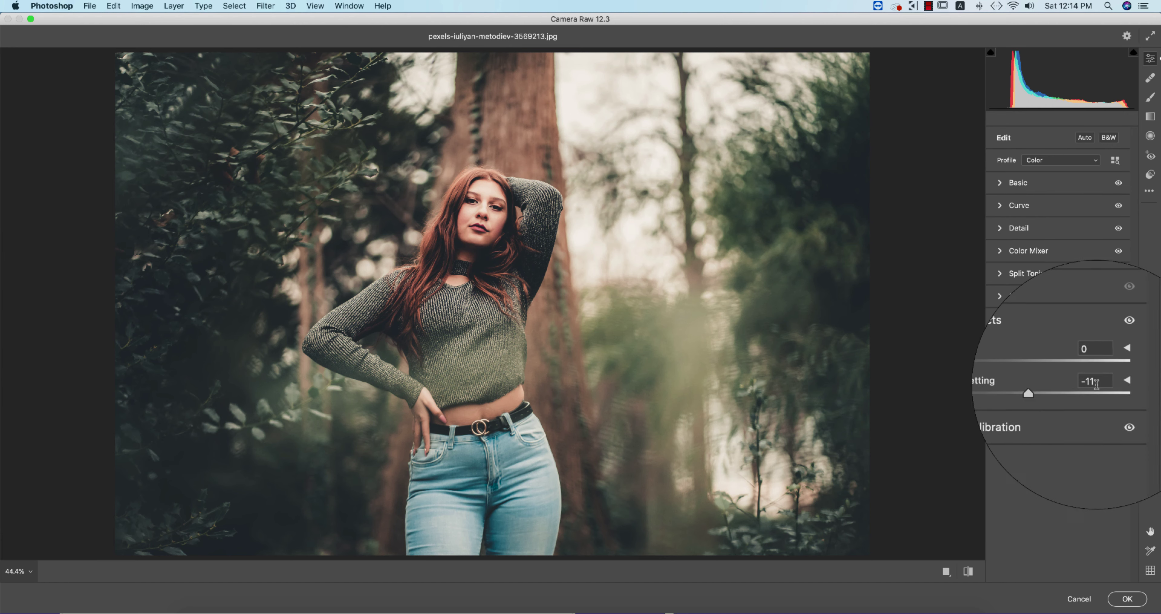
left_click(1001, 342)
- Confirm Calibration Blue Primary Hue -26 and apply the Camera Raw grade to Layer 1
left_click(1002, 366)
scroll(1082, 405, "down", 1)
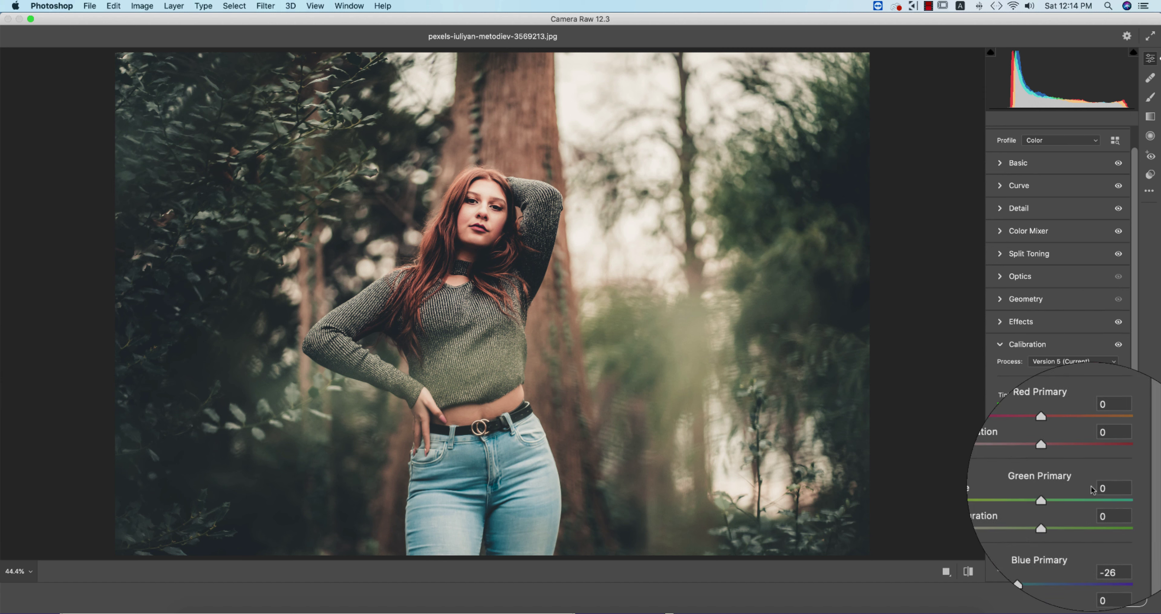
left_click(1105, 543)
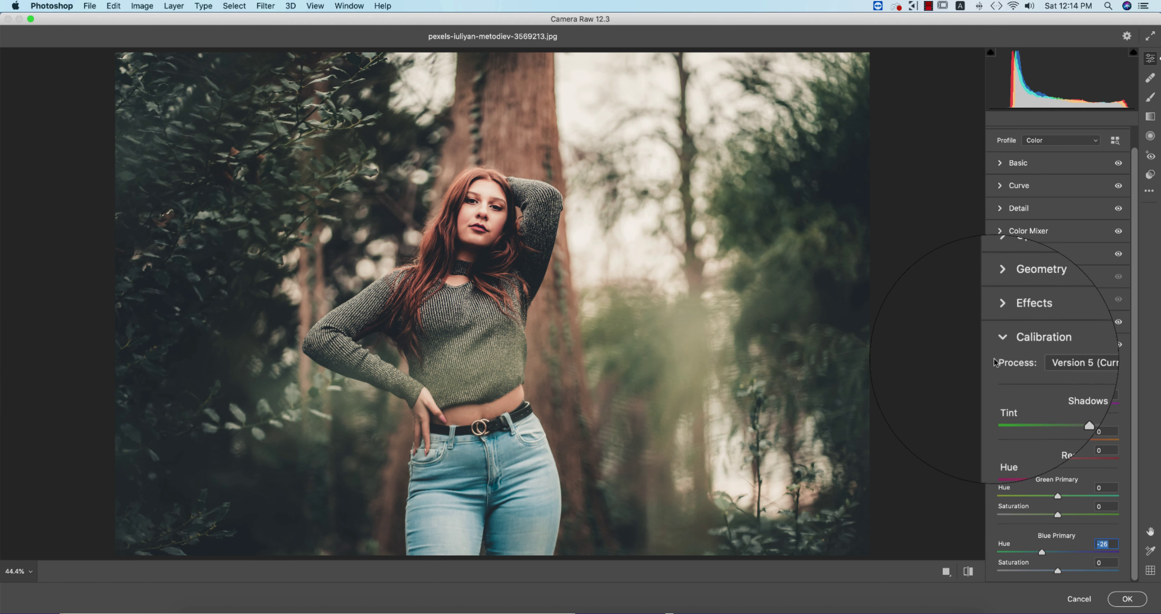
left_click(1000, 345)
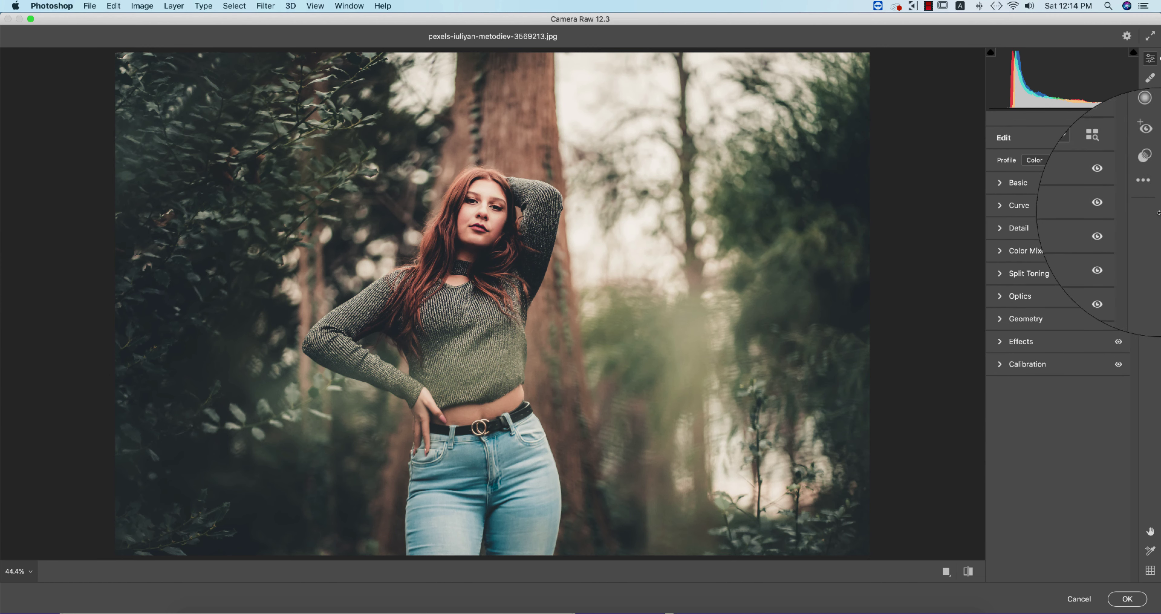
left_click(1126, 599)
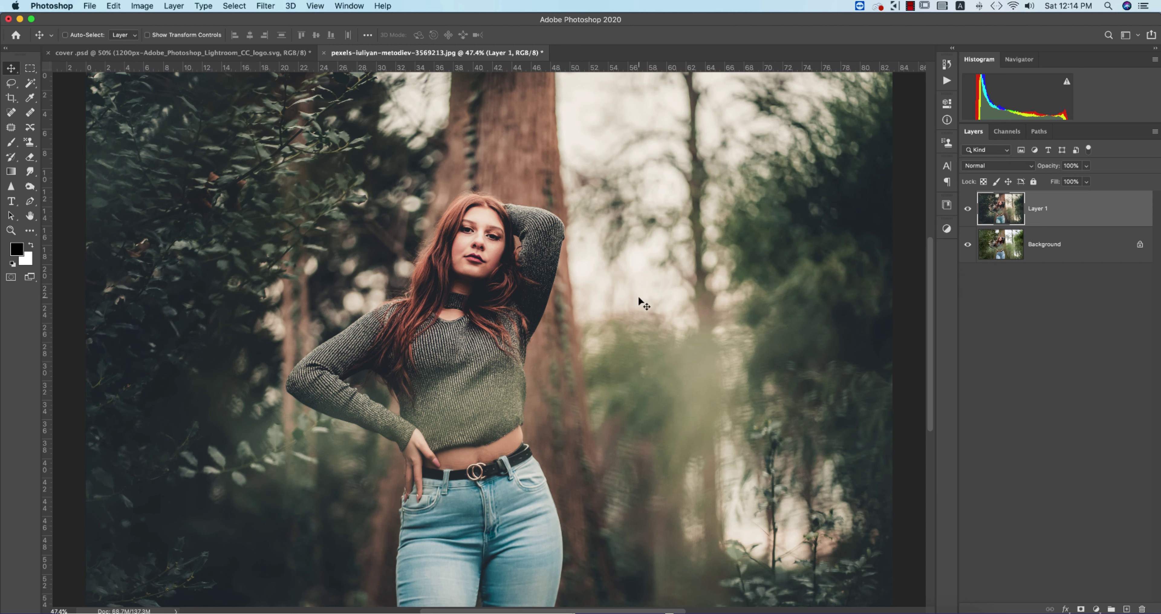
- Add a Levels adjustment layer that deepens the blacks to an input level of 15
left_click(1096, 609)
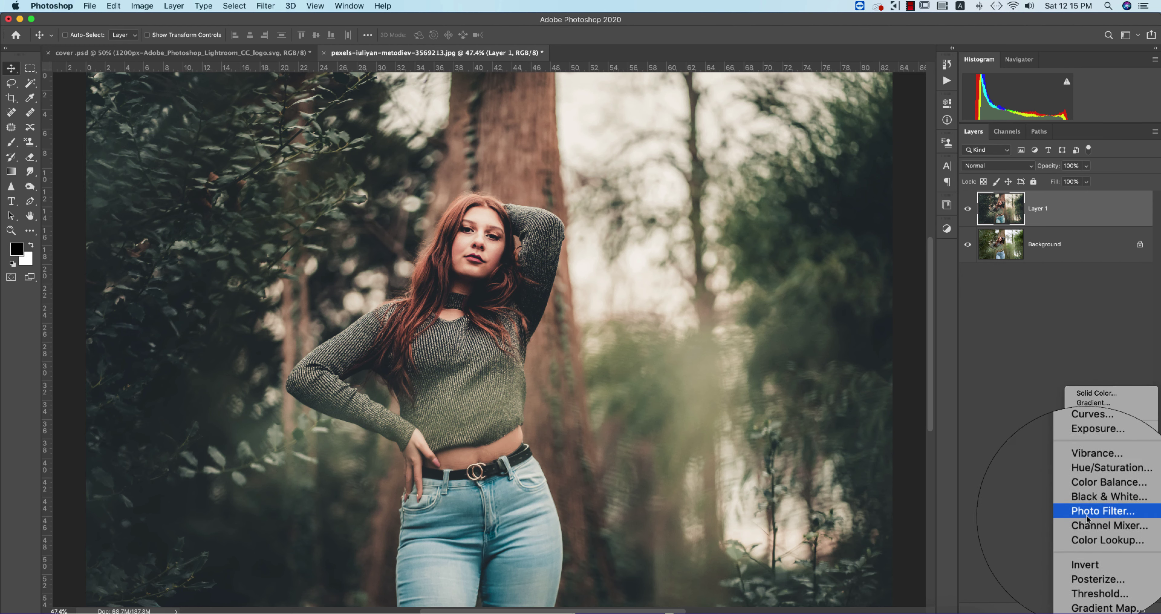
left_click(1078, 442)
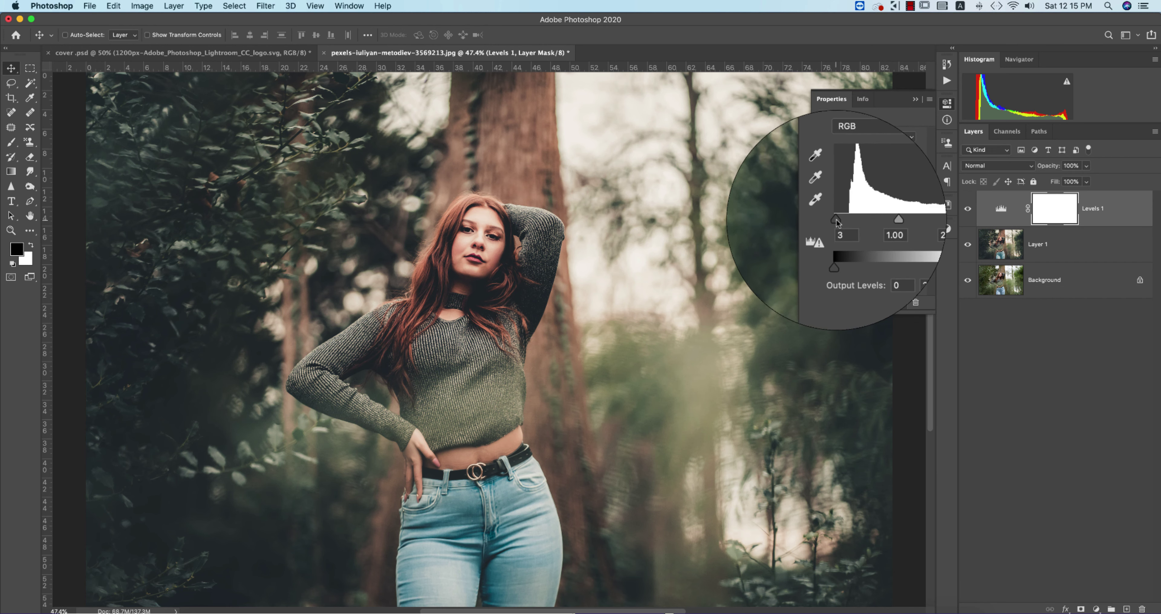
left_click_drag(835, 220, 837, 221)
left_click(915, 99)
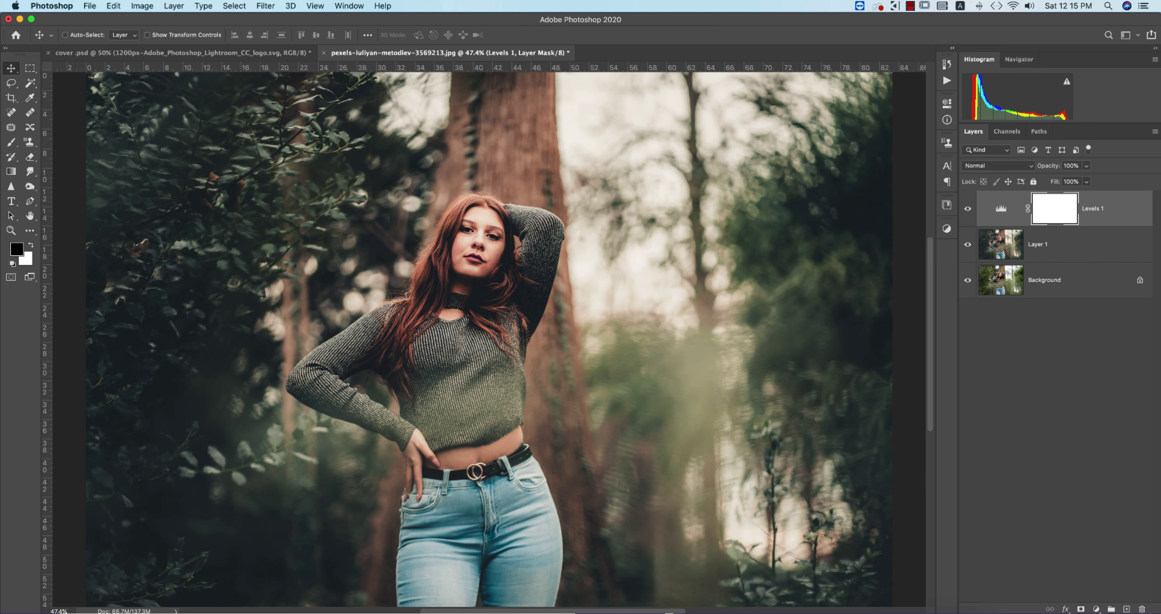
- Add a Color Lookup layer using FoggyNight.3DL and fade it to about 14% opacity
left_click(1097, 609)
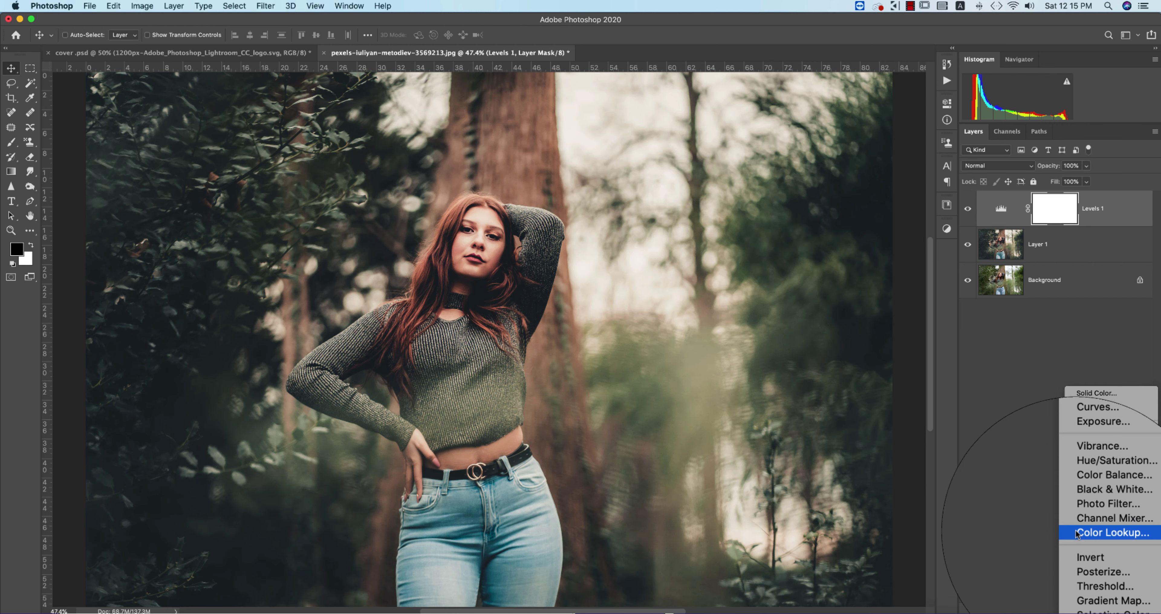
left_click(1091, 456)
left_click(896, 136)
left_click(885, 269)
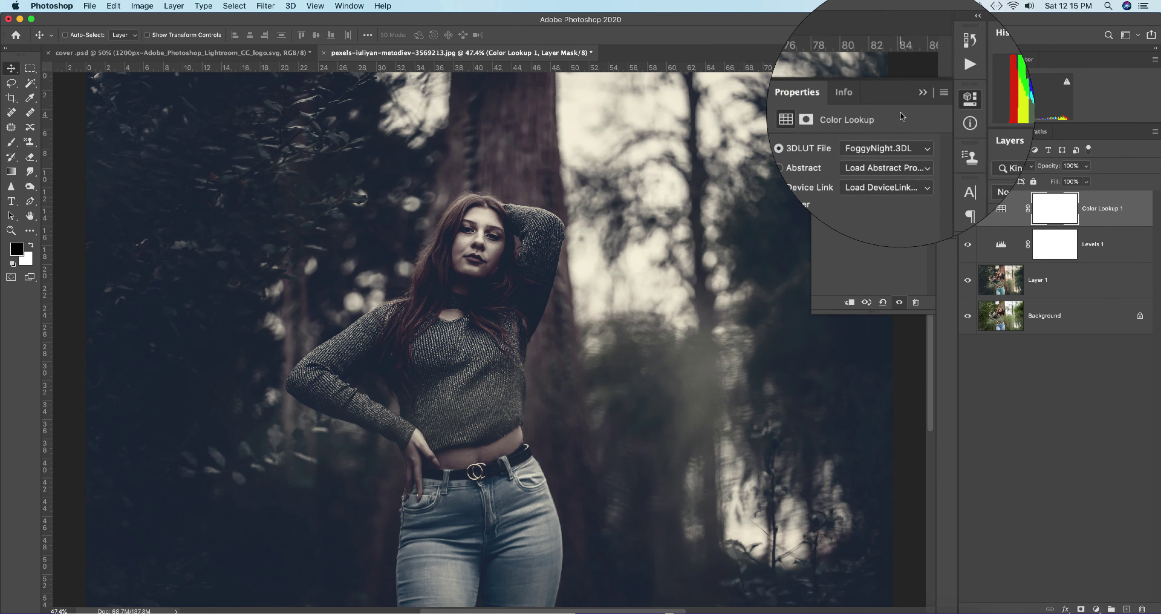
left_click(1086, 167)
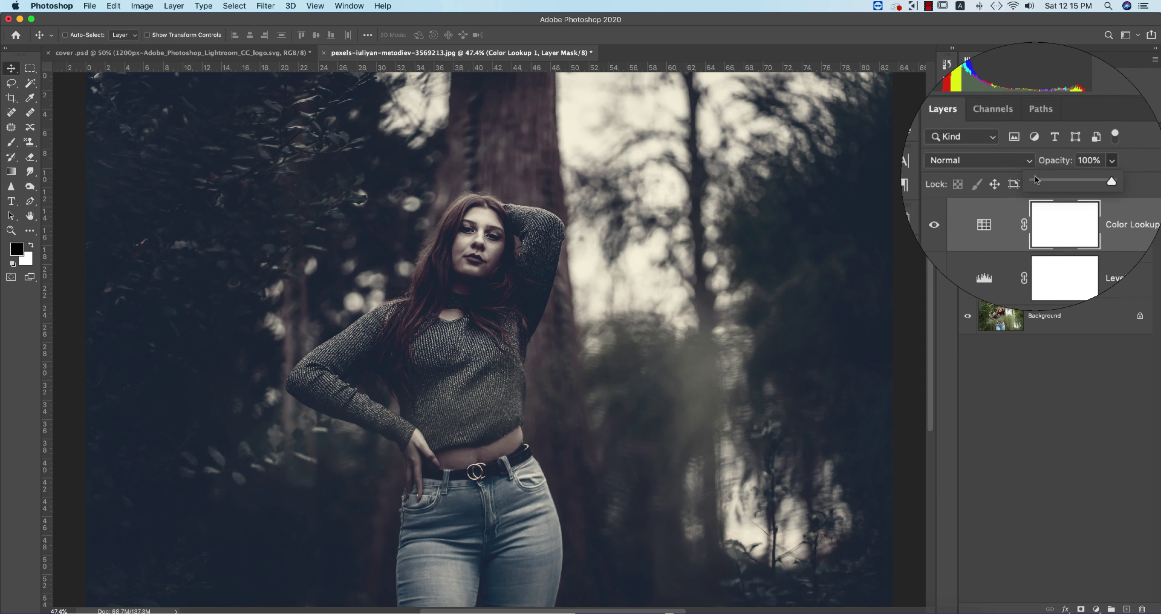
left_click_drag(1113, 179, 1040, 181)
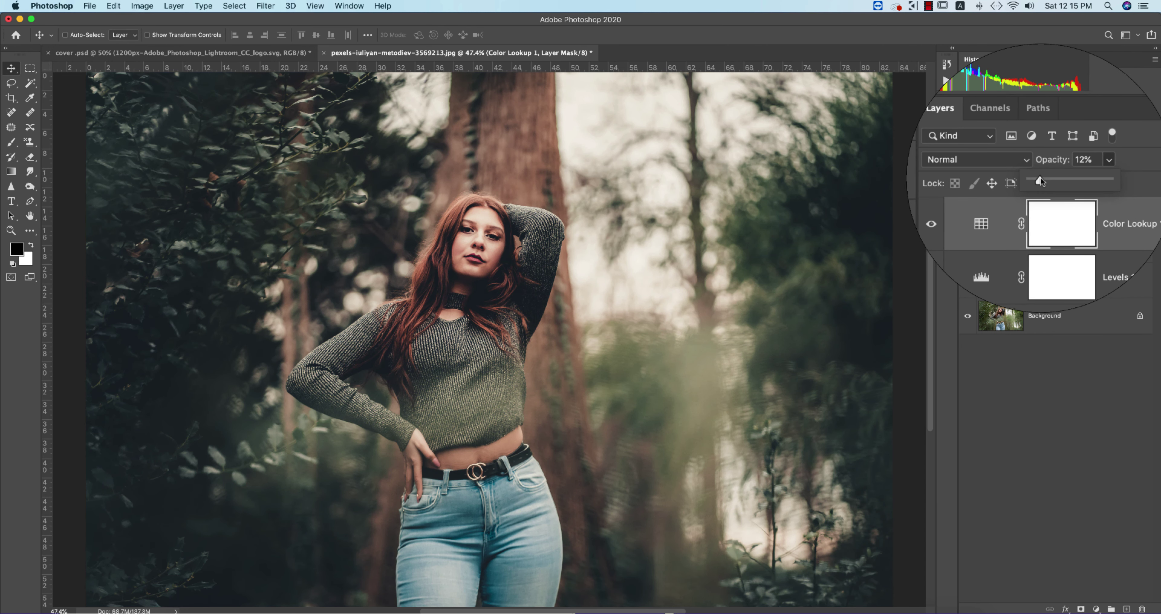
- Toggle the Color Lookup layer off and on to compare, then deselect all layers
left_click(969, 209)
left_click(970, 210)
left_click(1049, 405)
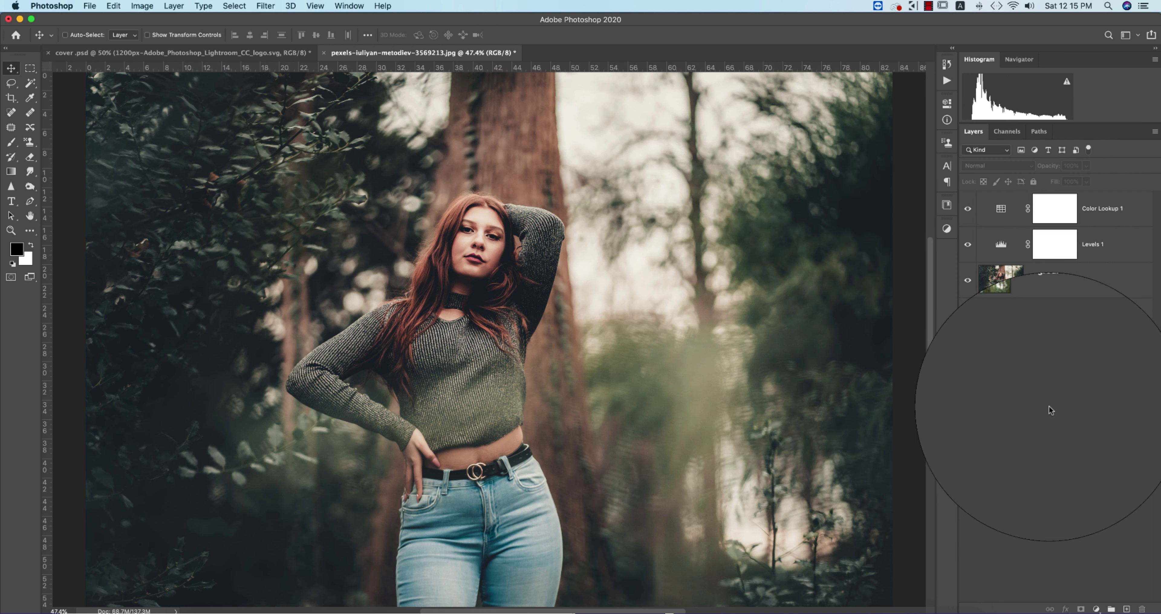